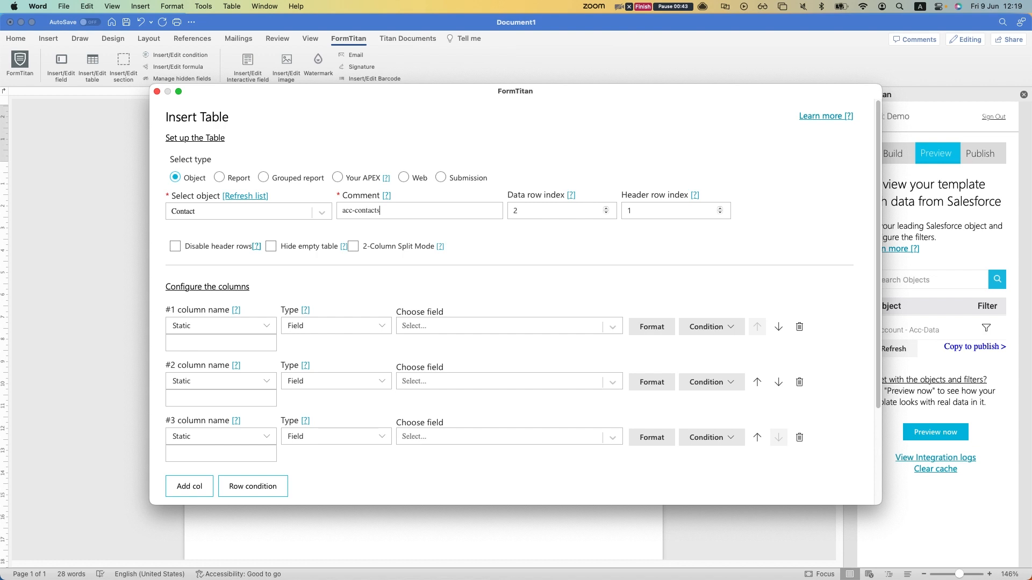
# Map the first table column to the First Name field and the second column to the Last Name field.
pyautogui.click(472, 326)
pyautogui.write('fir')
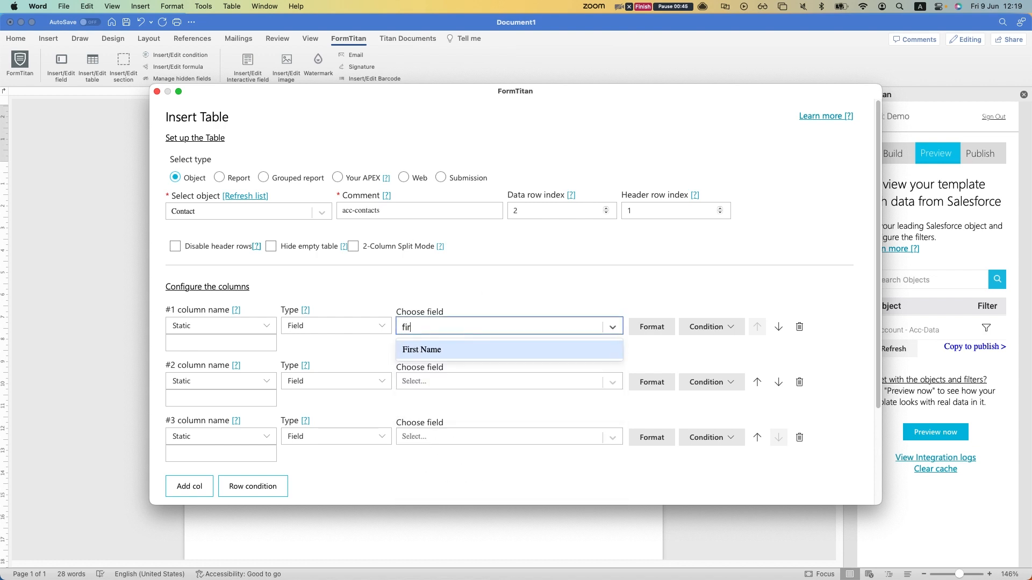
pyautogui.press('Return')
pyautogui.click(478, 377)
pyautogui.write('last')
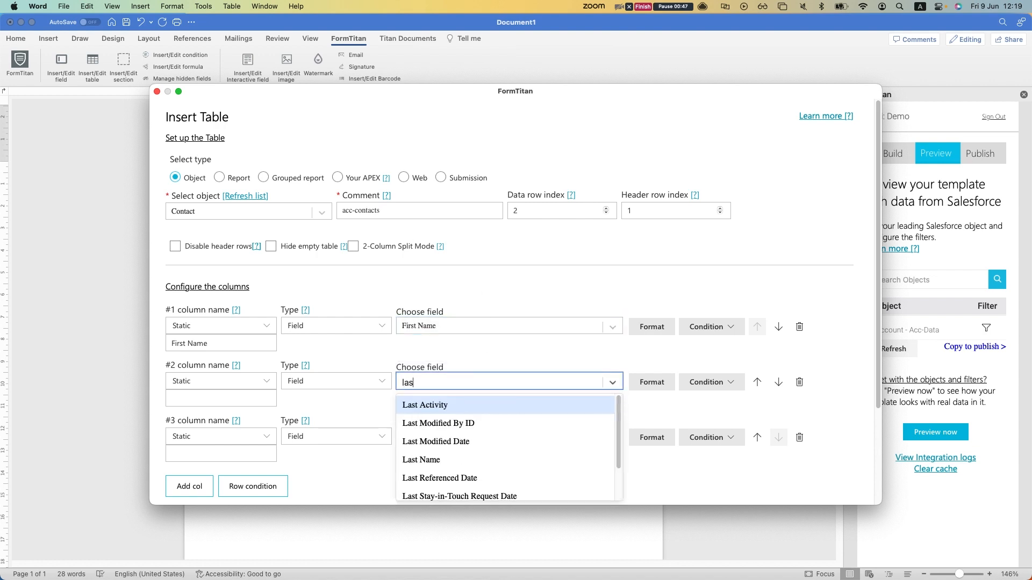
pyautogui.press('Return')
pyautogui.click(479, 377)
pyautogui.write('last na')
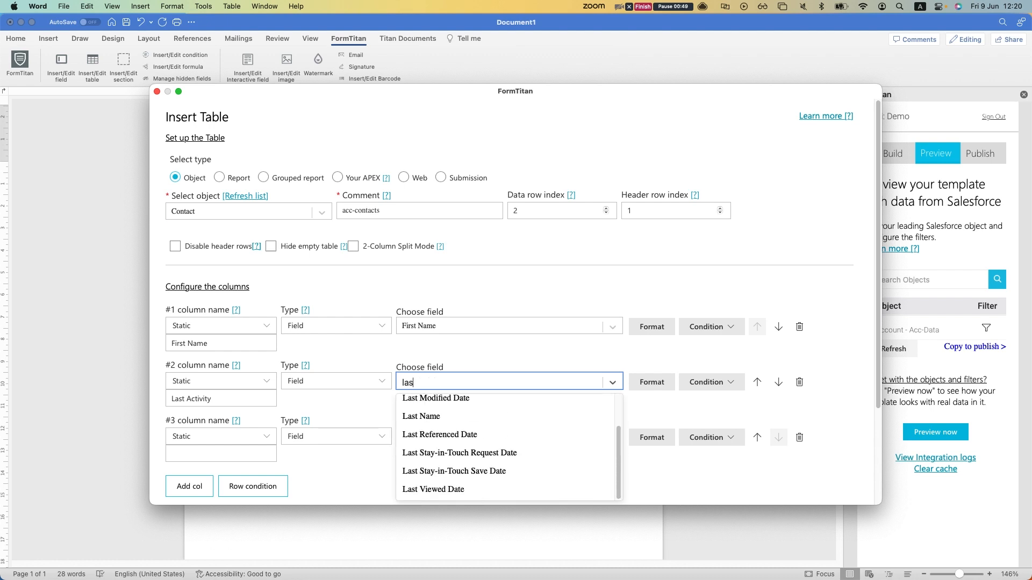
pyautogui.press('Return')
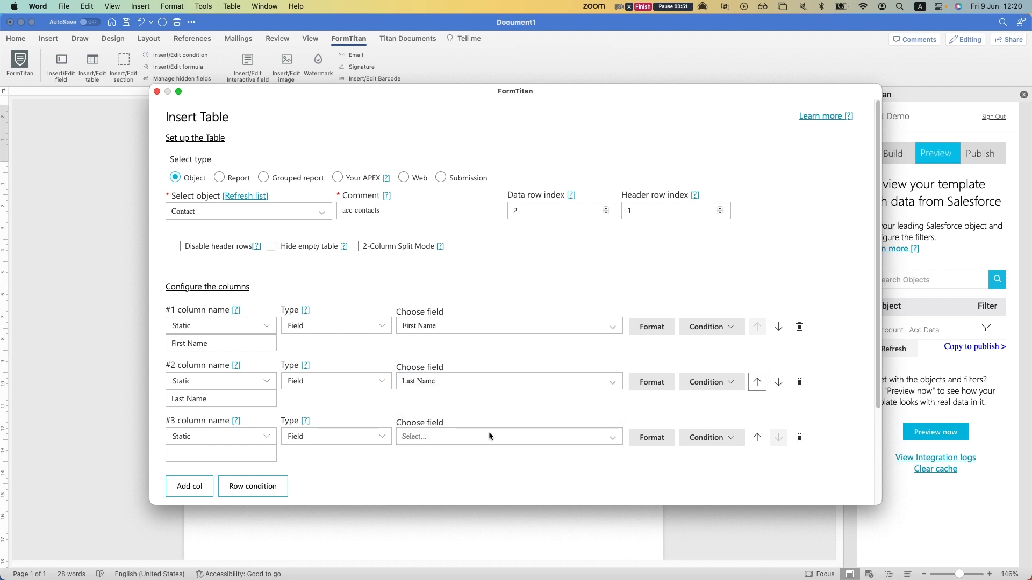
# Map the third table column to the Email field and insert the contacts table into the document.
pyautogui.click(481, 436)
pyautogui.write('em')
pyautogui.press('Return')
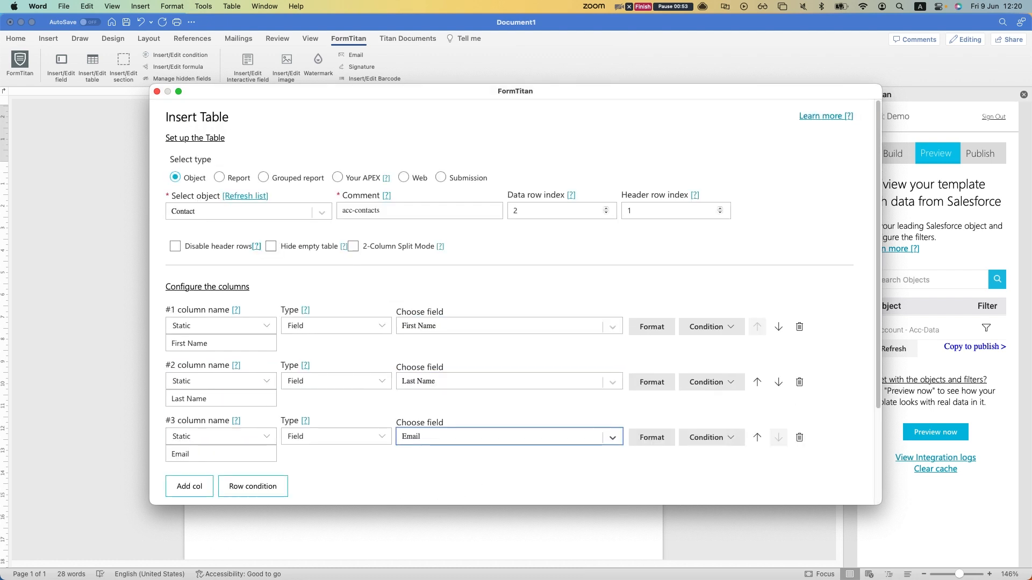
pyautogui.click(462, 475)
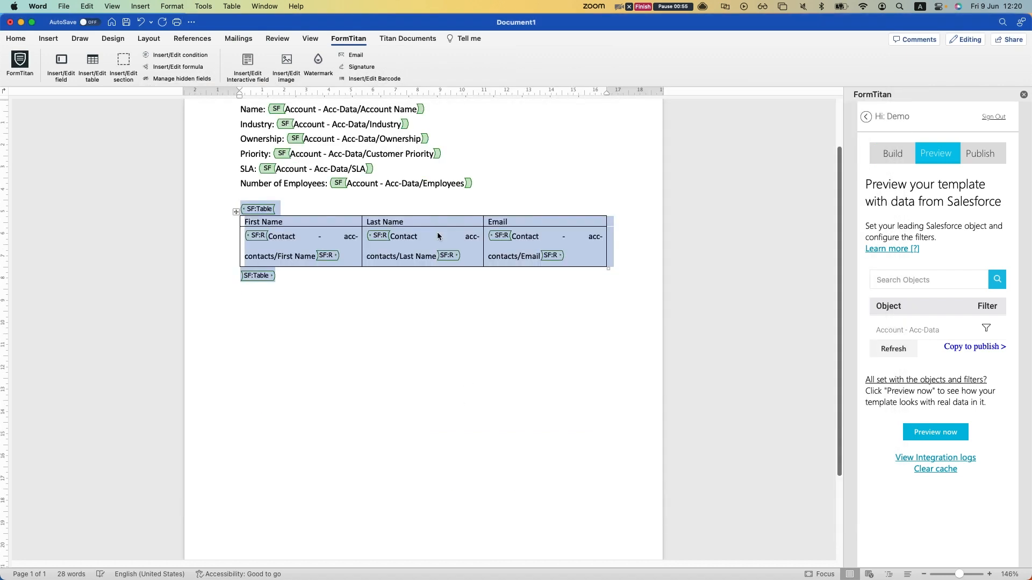
# Widen the inserted contacts table slightly and refresh the list of template objects for the preview.
pyautogui.moveTo(609, 268); pyautogui.dragTo(613, 268)
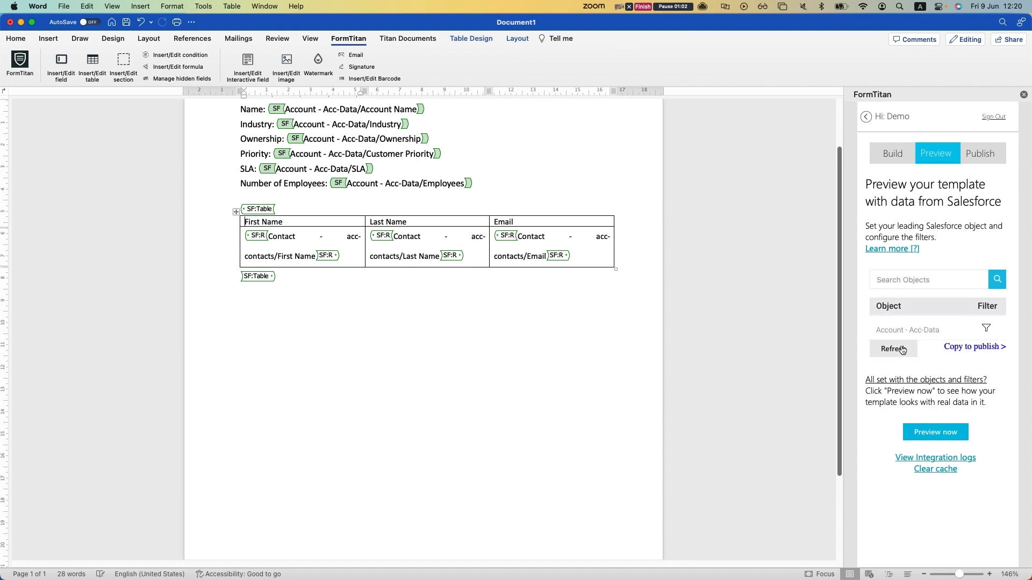
pyautogui.scroll(1, 587, 287)
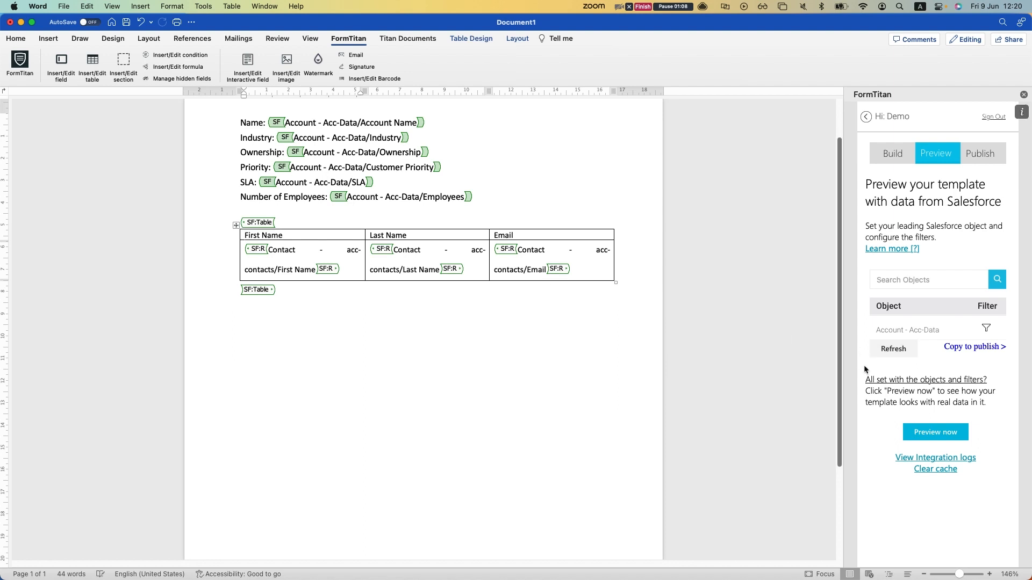
pyautogui.click(565, 317)
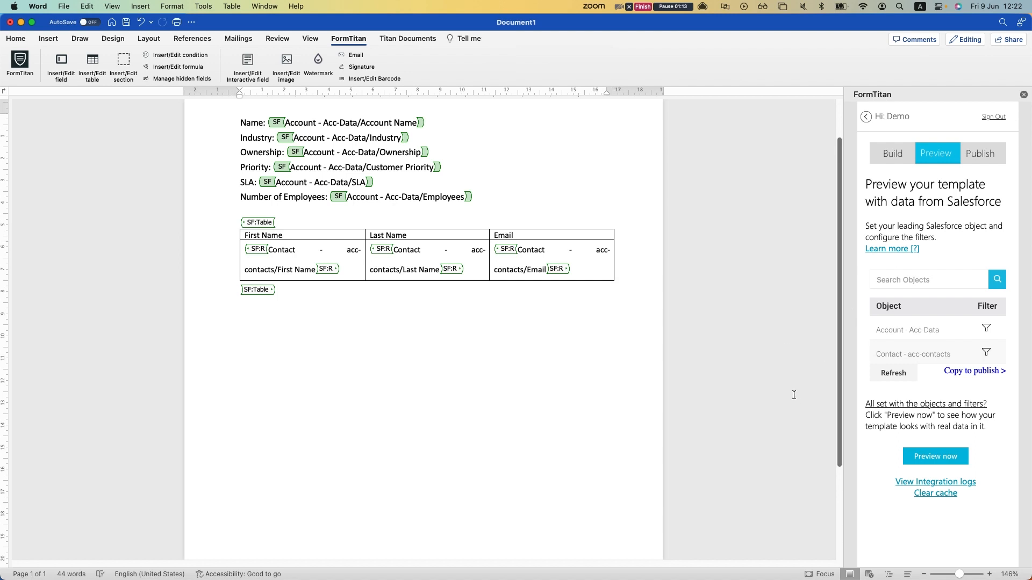
pyautogui.scroll(2, 794, 395)
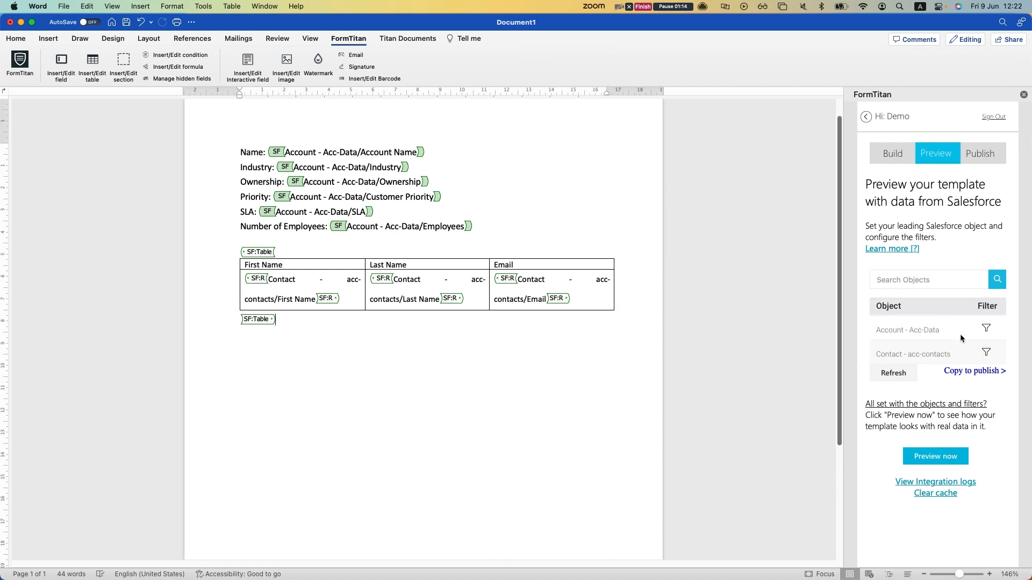
# Open the filter of the Account - Acc-Data object and start configuring its Account ID condition.
pyautogui.click(895, 154)
pyautogui.click(933, 157)
pyautogui.click(986, 327)
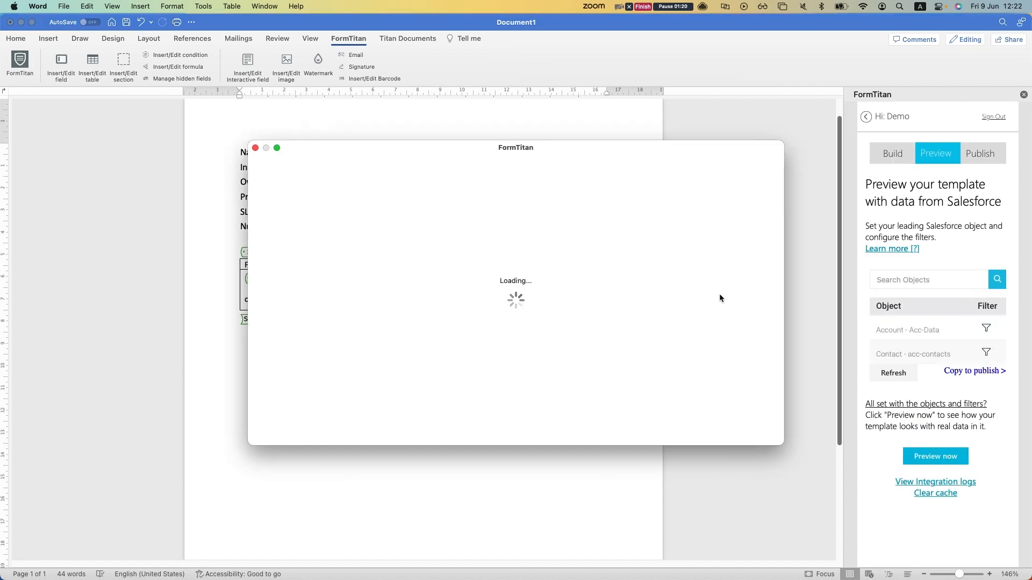
pyautogui.click(296, 317)
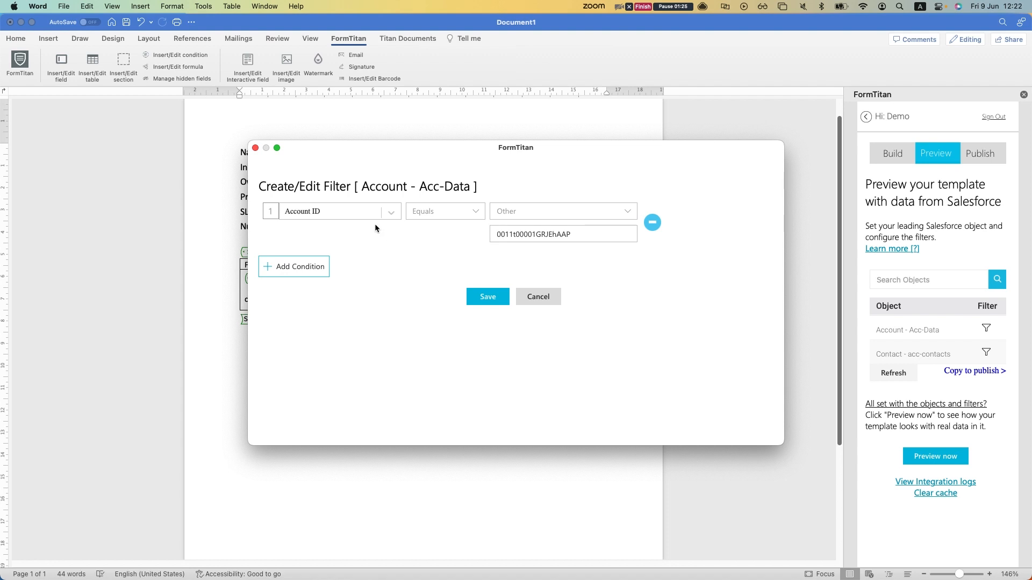
pyautogui.click(510, 239)
# Switch to Salesforce in Chrome, open the account "Edited Account its fast" and check its related contacts.
pyautogui.hotkey('ctrl', 'Up')
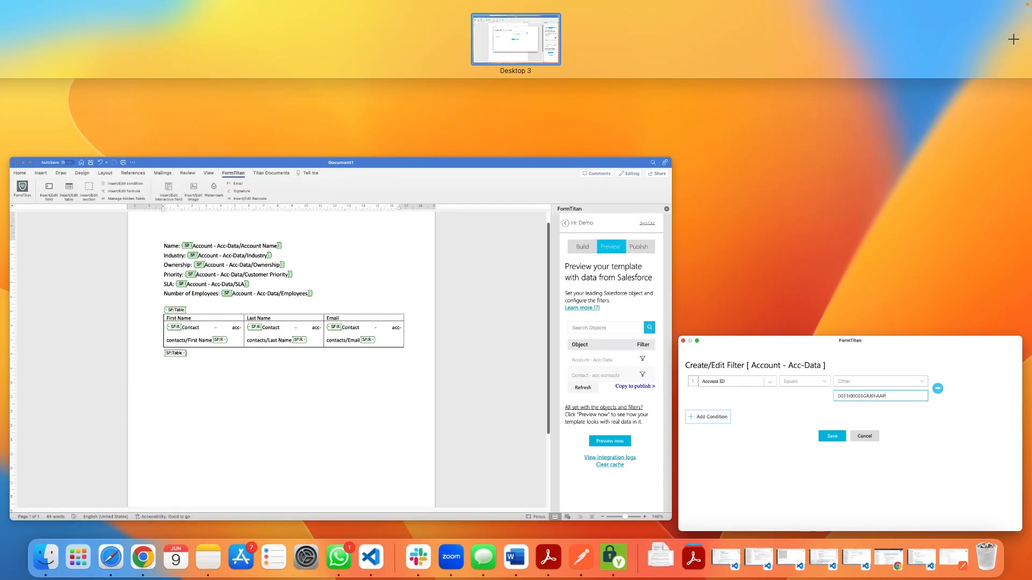
pyautogui.hotkey('ctrl', 'Up')
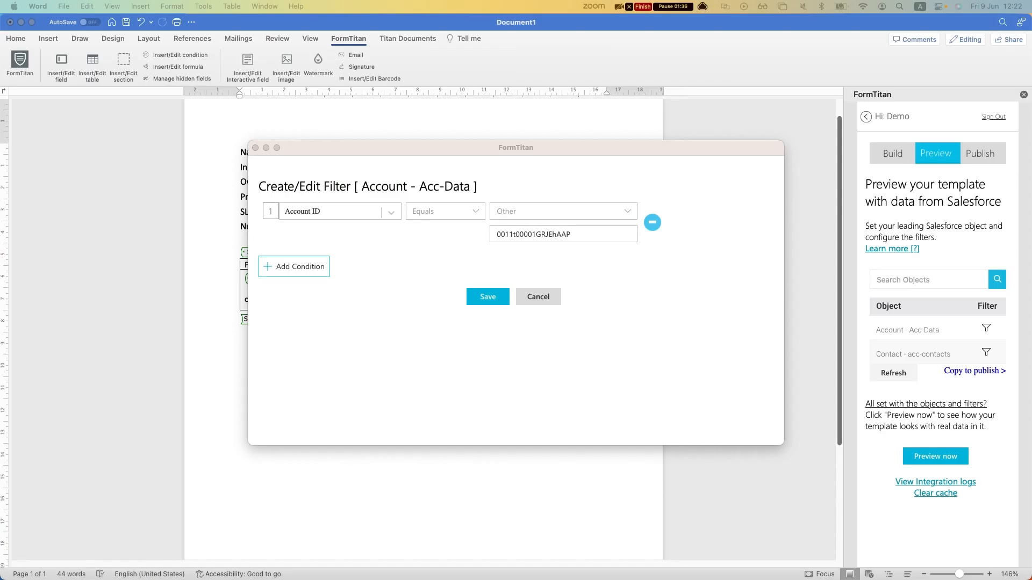
pyautogui.hotkey('ctrl', 'Right')
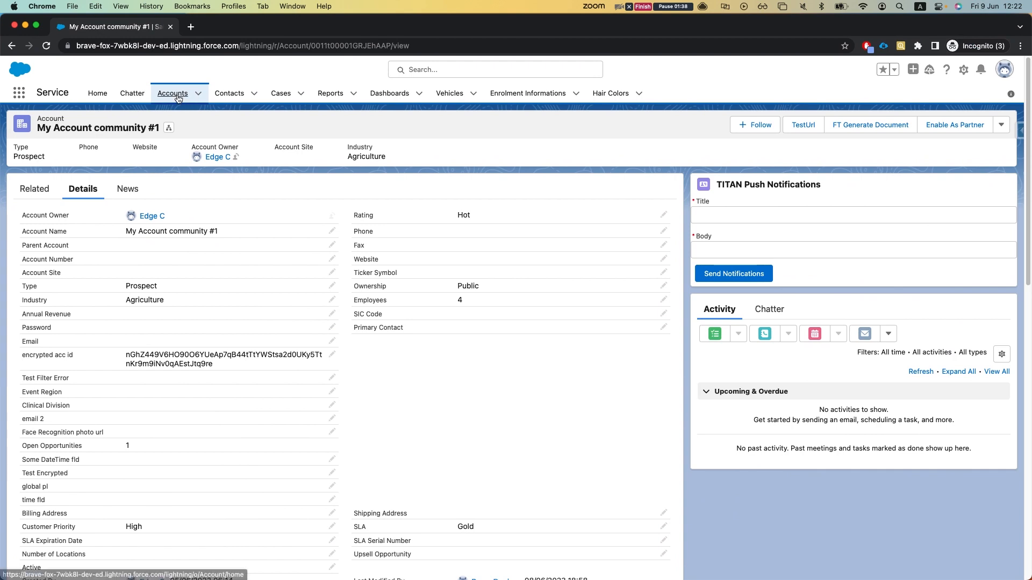
pyautogui.click(172, 93)
pyautogui.click(110, 230)
pyautogui.scroll(-3, 475, 321)
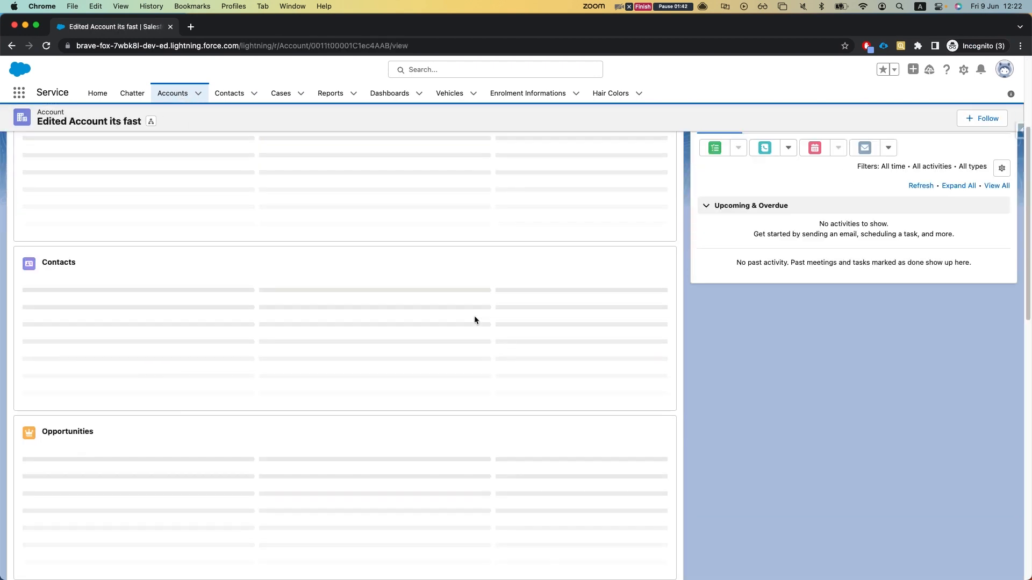
pyautogui.scroll(-3, 129, 336)
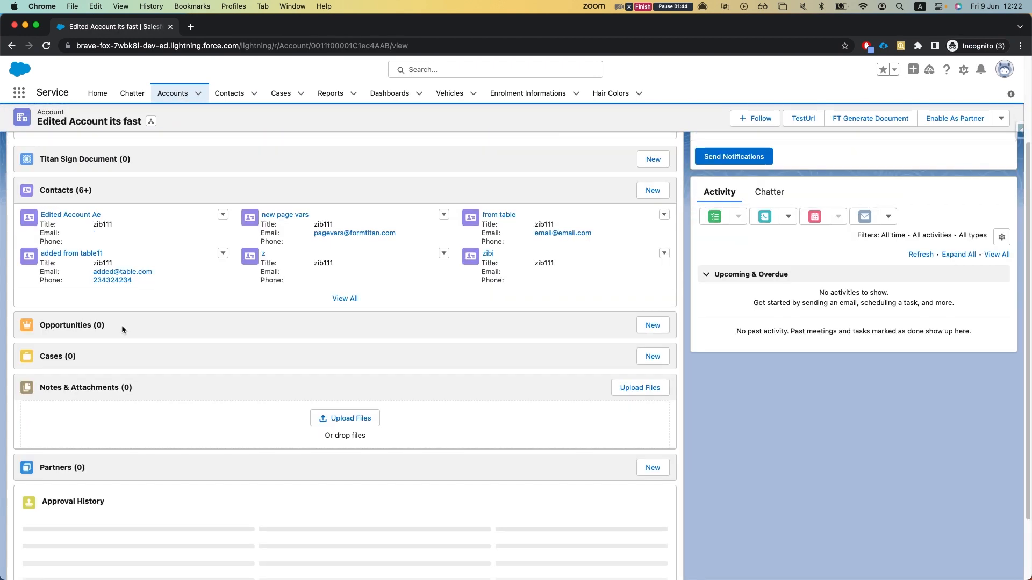
# Copy the account's record ID from the web address of its Salesforce page.
pyautogui.scroll(5, 121, 324)
pyautogui.doubleClick(323, 39)
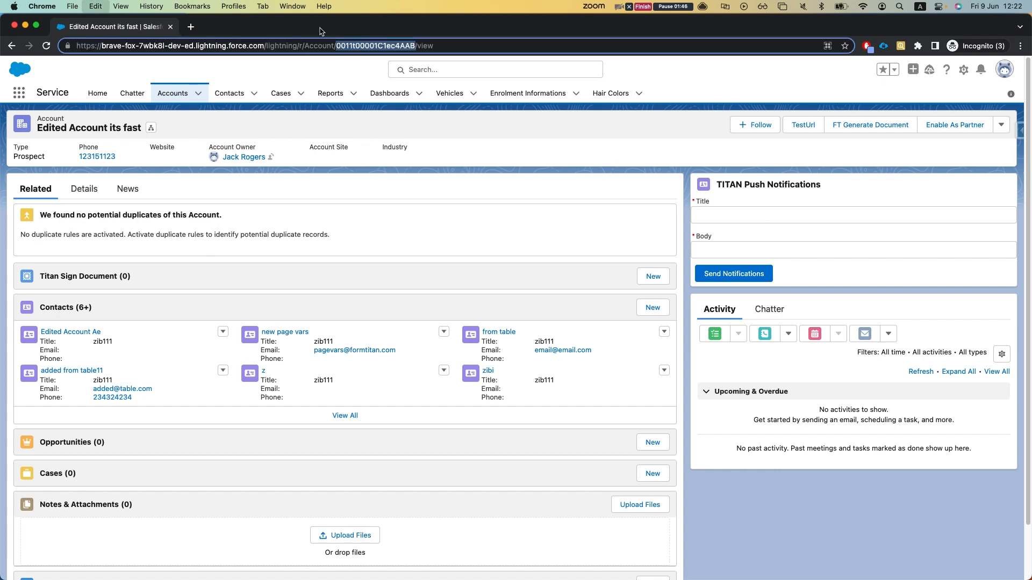
pyautogui.press('super+c')
# Switch back to Word, replace the Account ID value in the Acc-Data filter with the copied record ID, and save the conditions.
pyautogui.press('super+Tab')
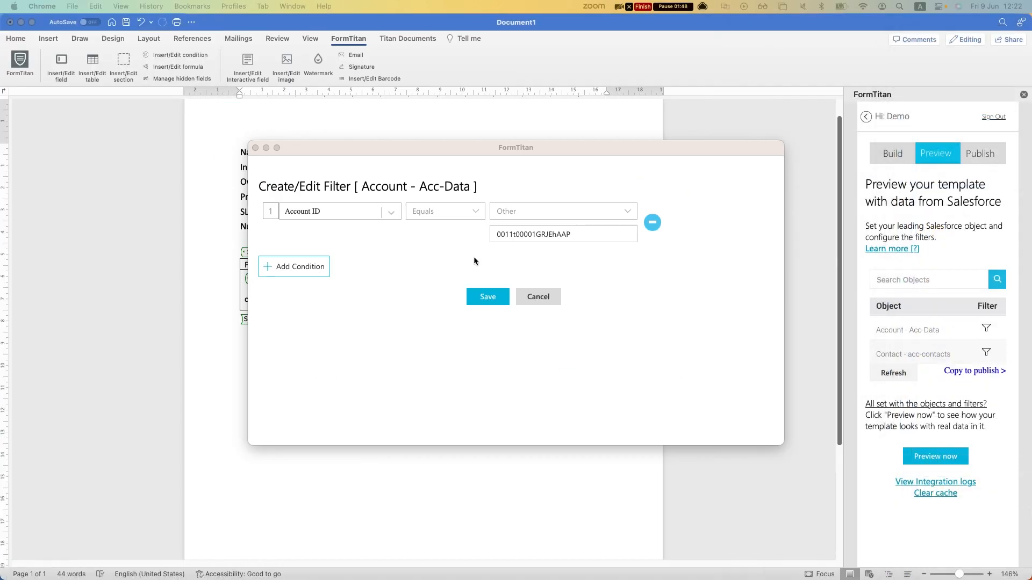
pyautogui.doubleClick(537, 234)
pyautogui.press('super+v')
pyautogui.click(488, 297)
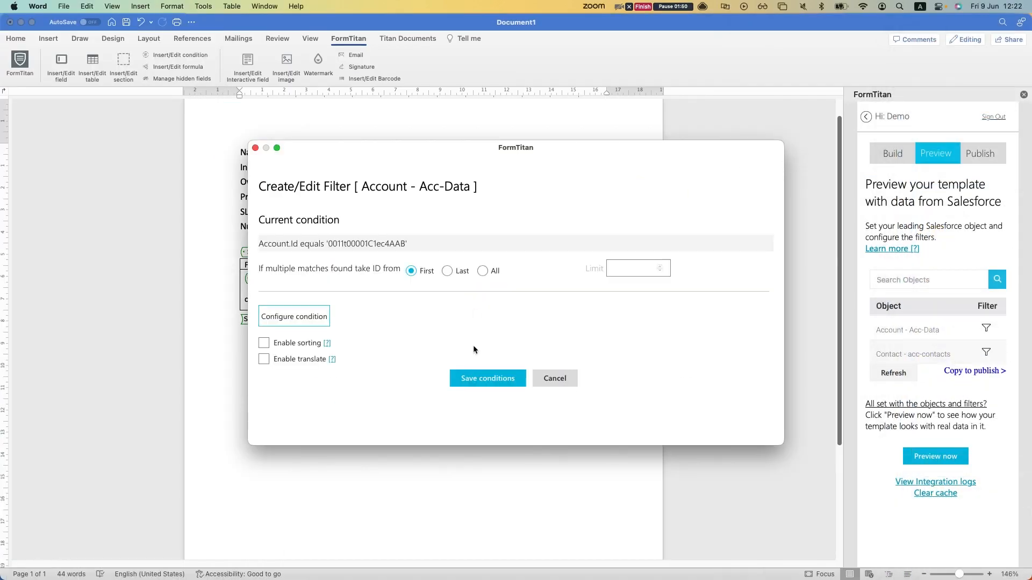
pyautogui.click(477, 379)
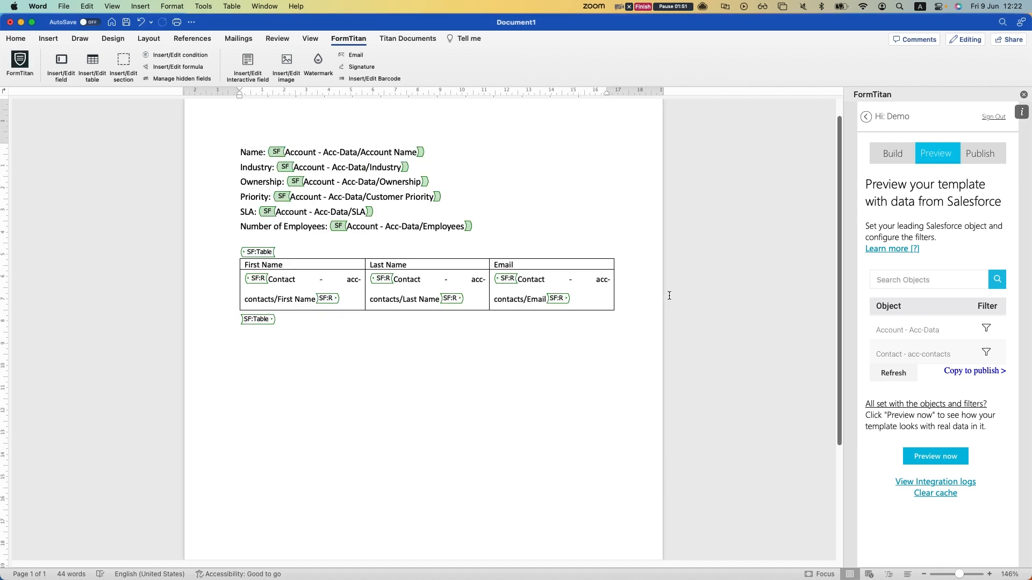
# Open the condition of the Contact - acc-contacts filter and choose Account ID as the field to match.
pyautogui.click(983, 355)
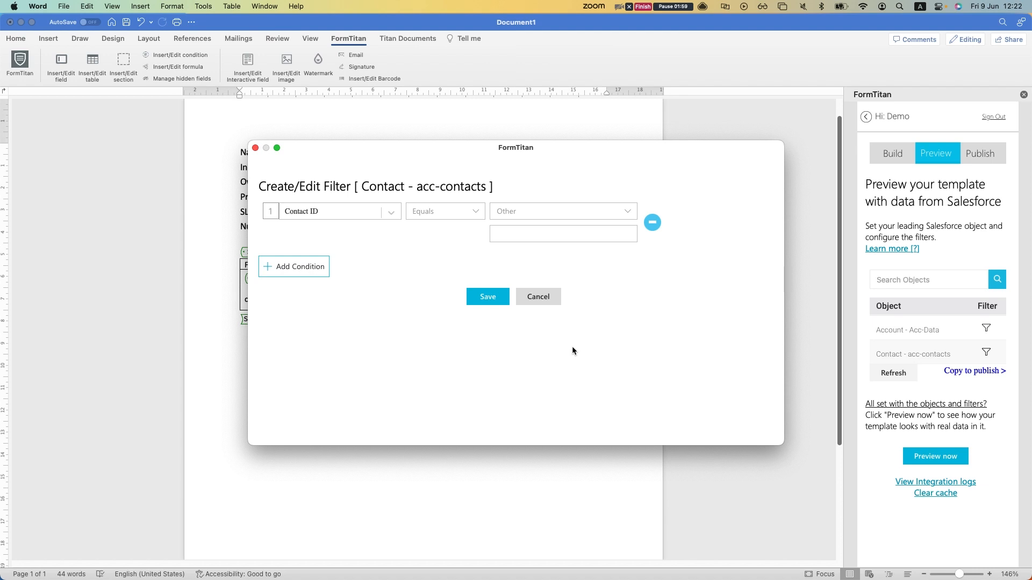
pyautogui.click(369, 215)
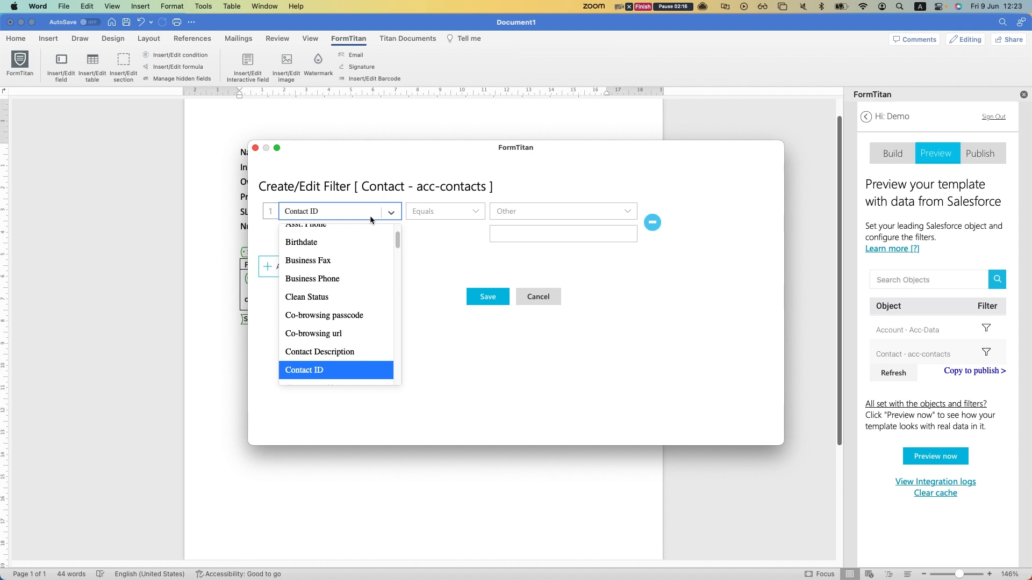
pyautogui.write('acc')
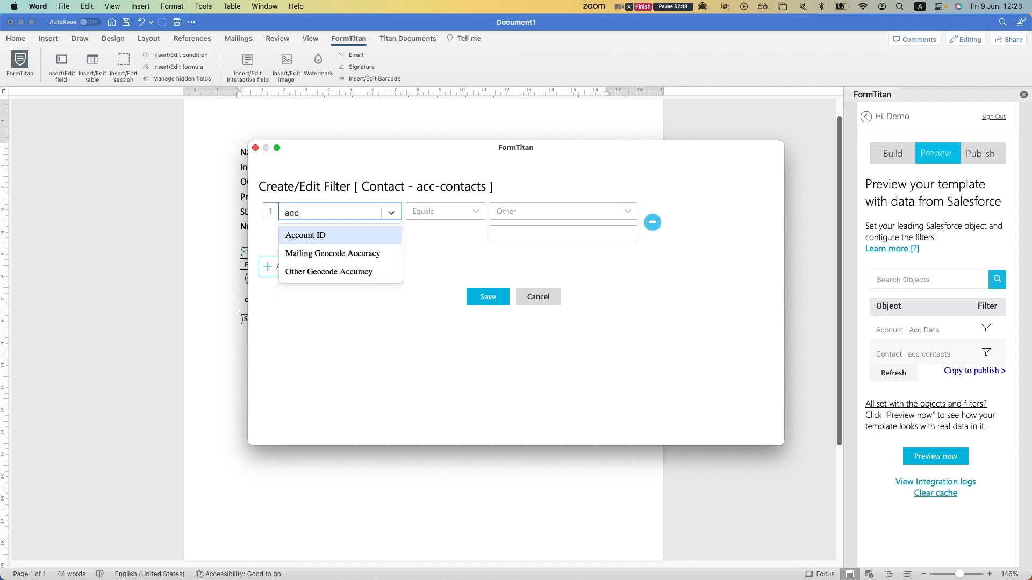
pyautogui.press('Return')
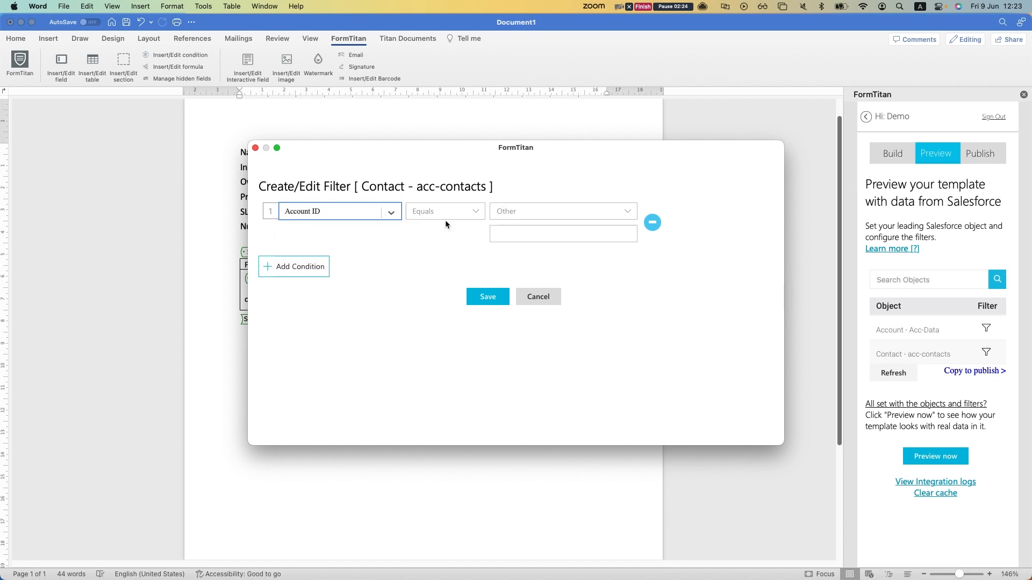
# Match the contacts filter against the Account ID of #1 Account - Acc-Data and save the conditions.
pyautogui.click(525, 209)
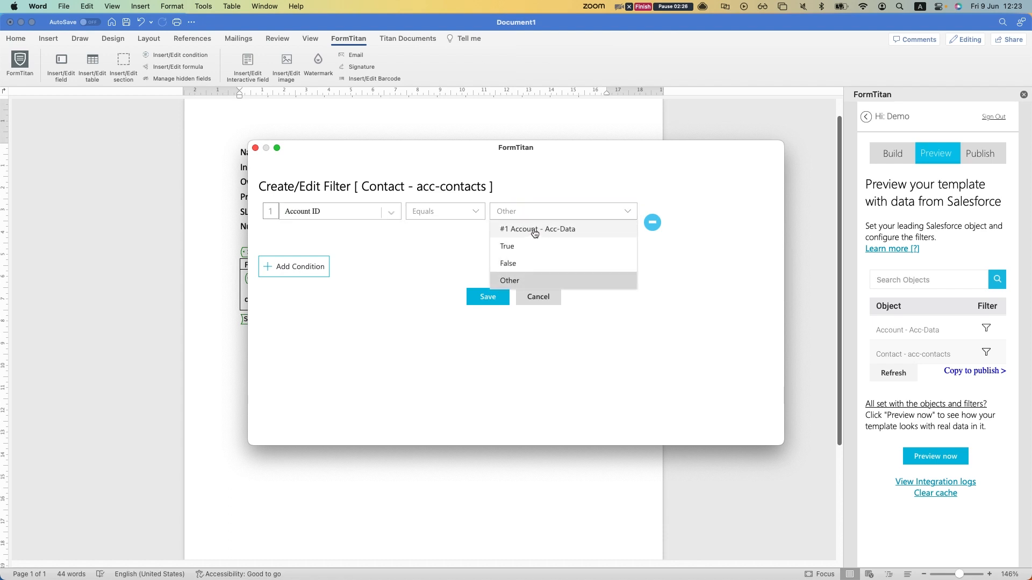
pyautogui.click(536, 229)
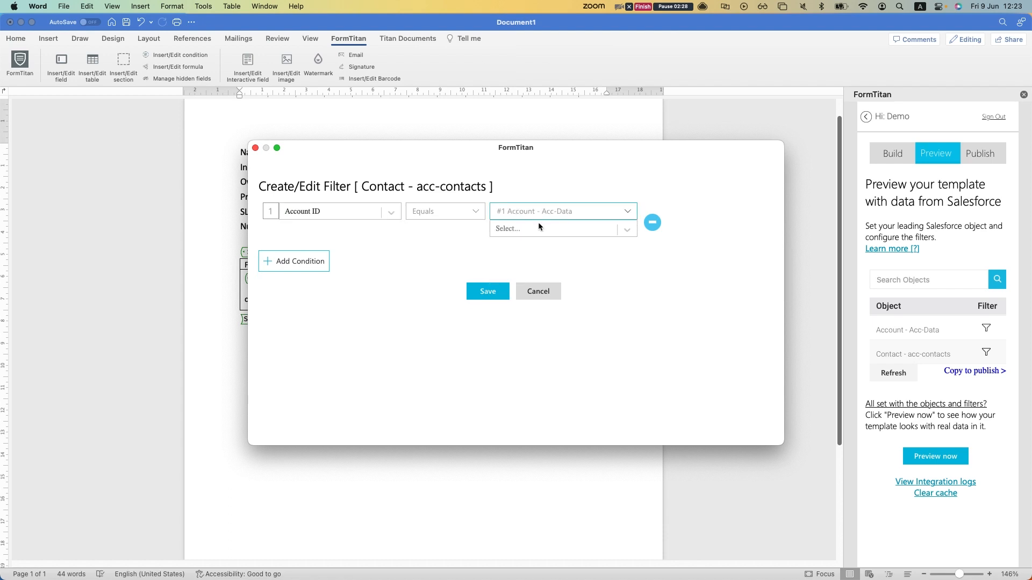
pyautogui.click(536, 234)
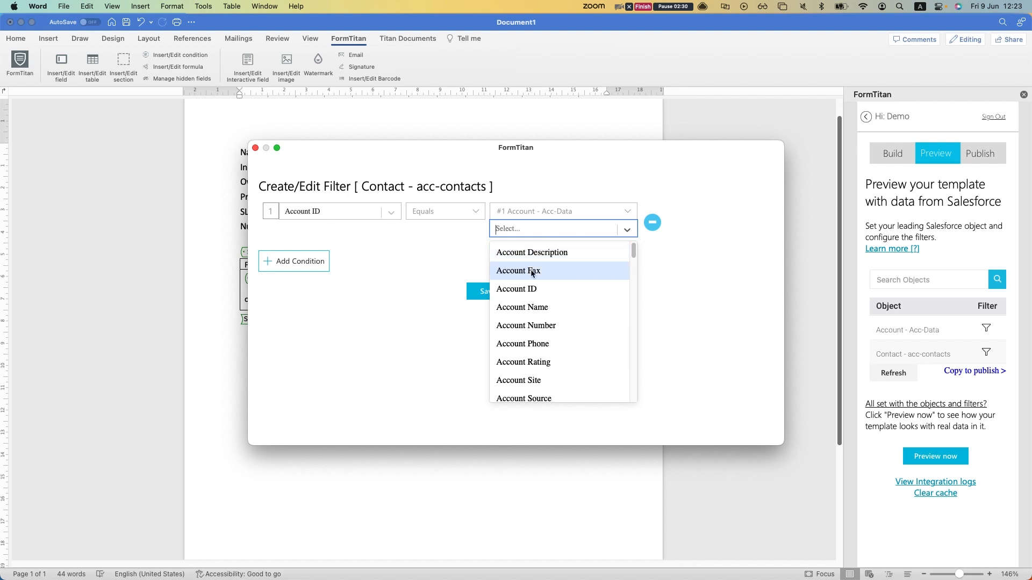
pyautogui.click(529, 289)
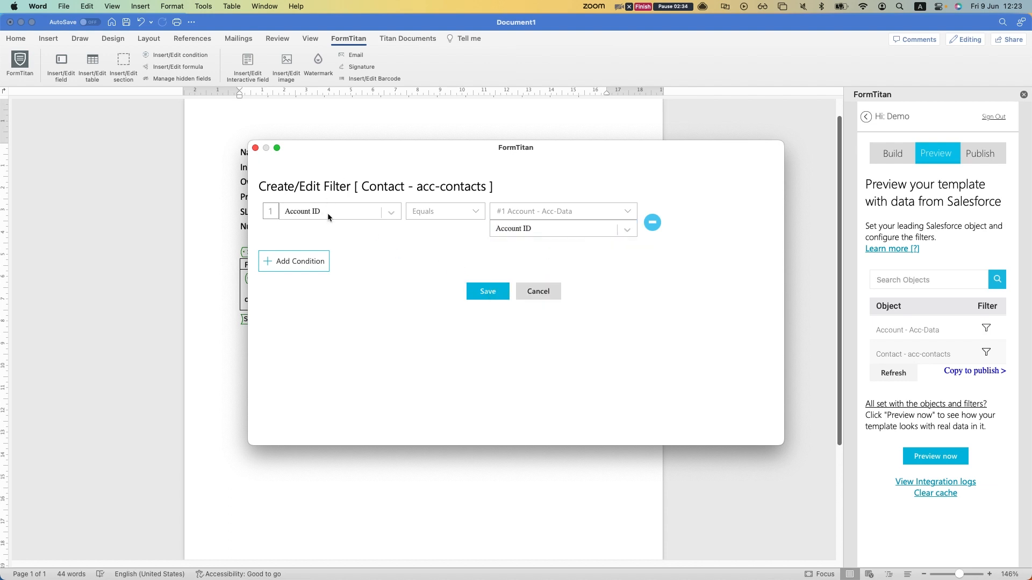
pyautogui.click(487, 290)
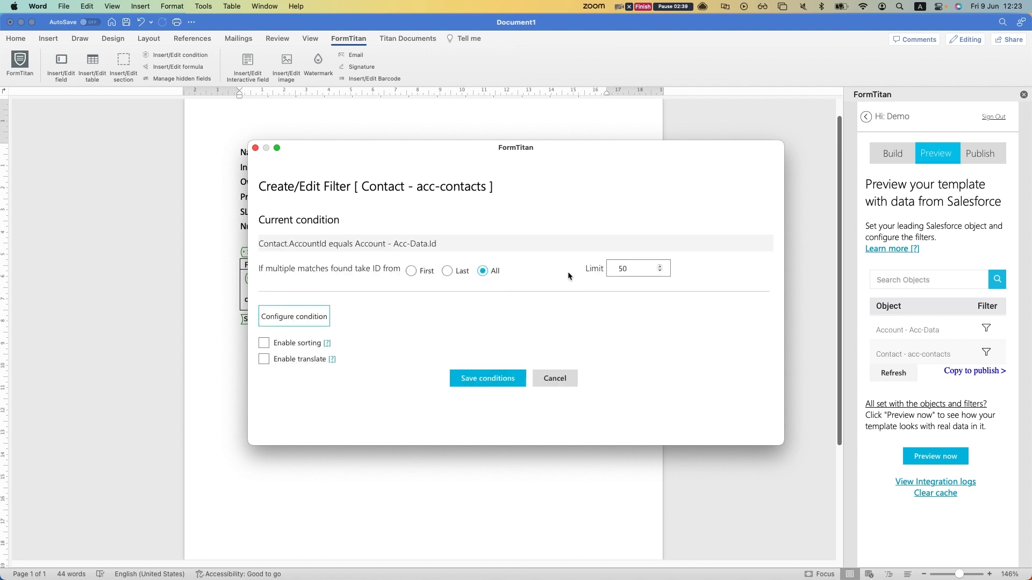
pyautogui.click(453, 379)
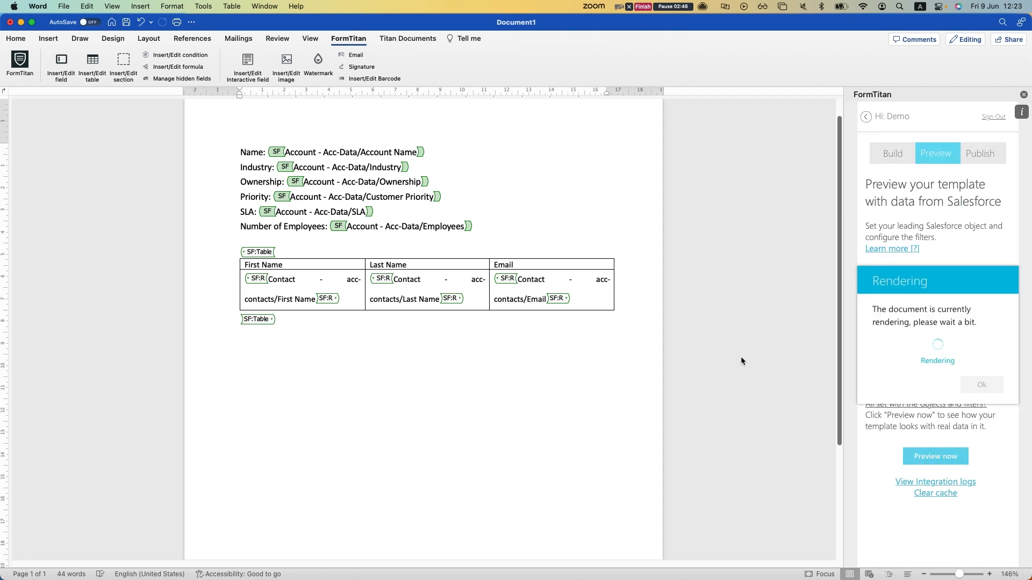
# Preview the template with Salesforce data, review the account details and contacts table, and close the preview document.
pyautogui.scroll(-5, 588, 324)
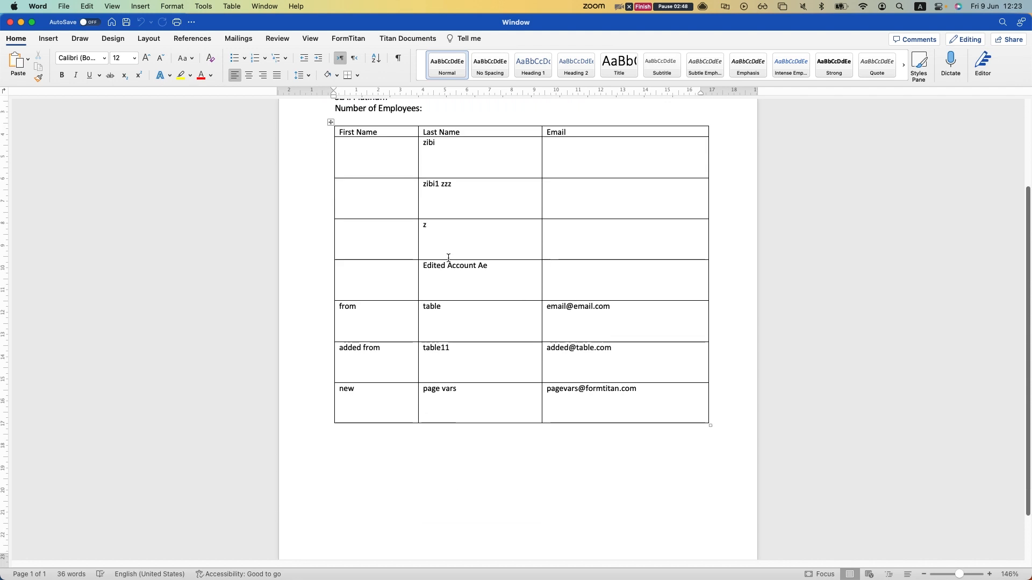
pyautogui.scroll(5, 503, 305)
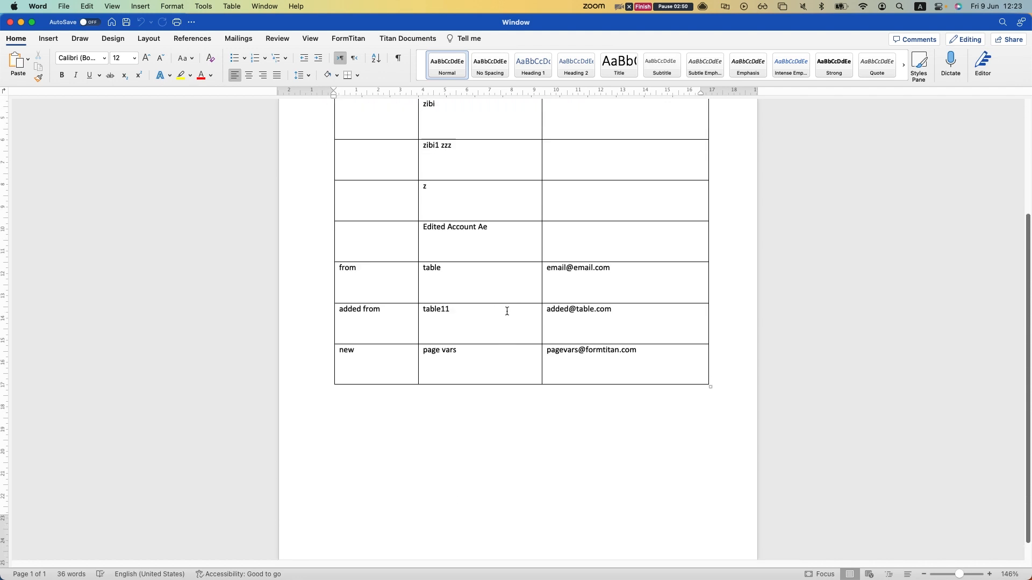
pyautogui.scroll(-5, 405, 203)
pyautogui.scroll(6, 405, 203)
pyautogui.moveTo(325, 212); pyautogui.dragTo(324, 136)
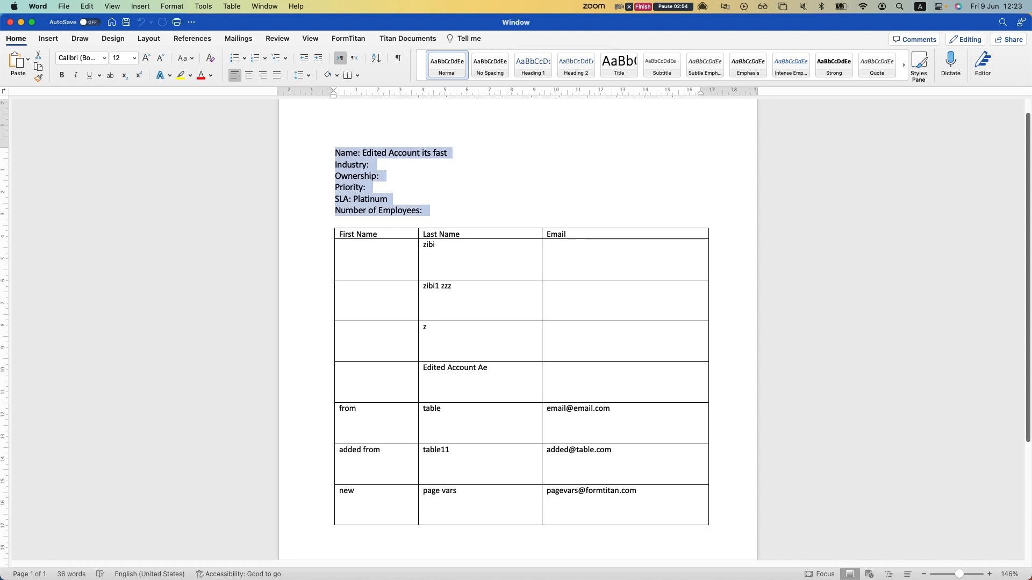
pyautogui.click(10, 22)
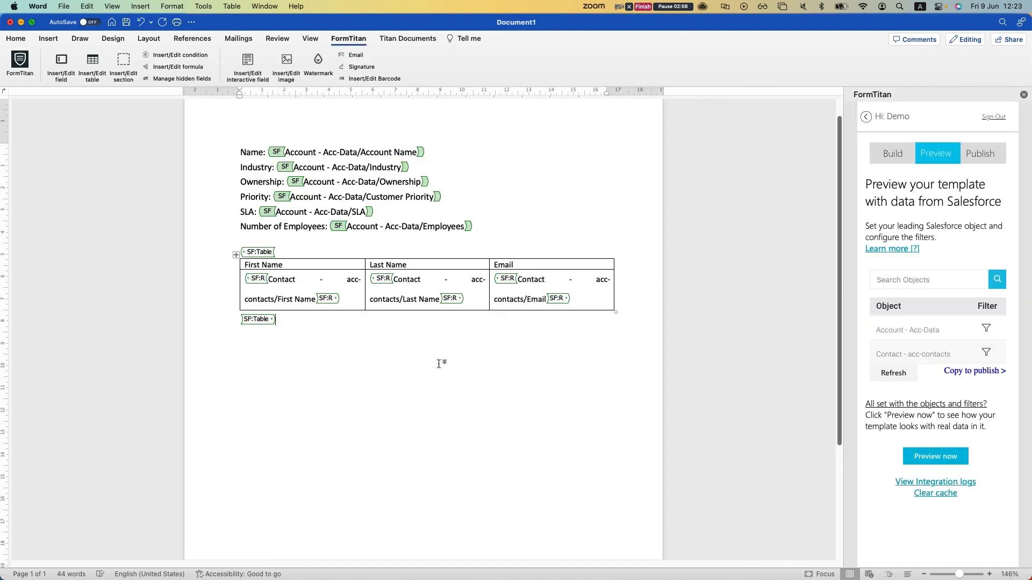
# Delete the contacts table together with its opening and closing table tags below the account details.
pyautogui.moveTo(328, 325); pyautogui.dragTo(227, 249)
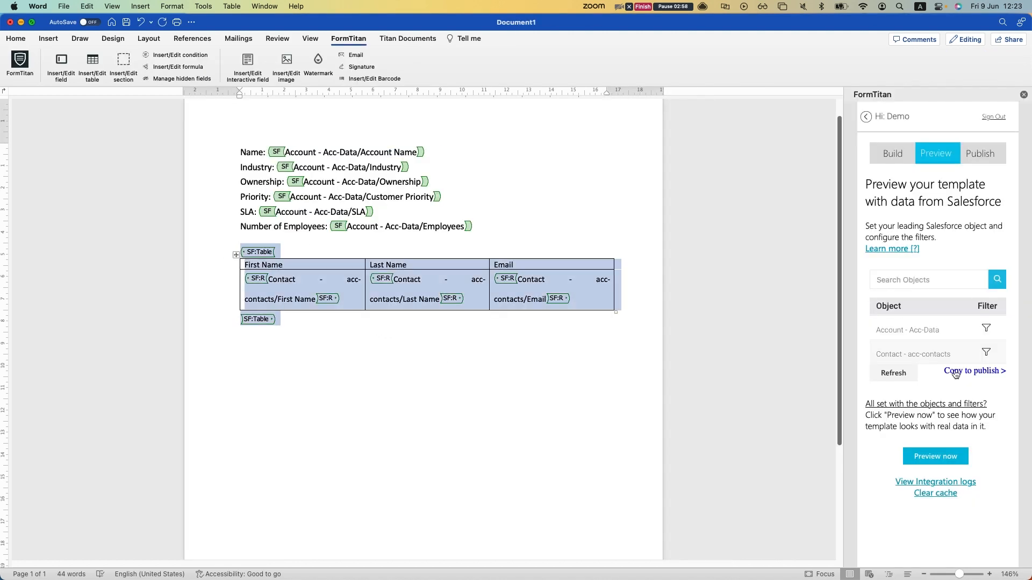
pyautogui.click(412, 366)
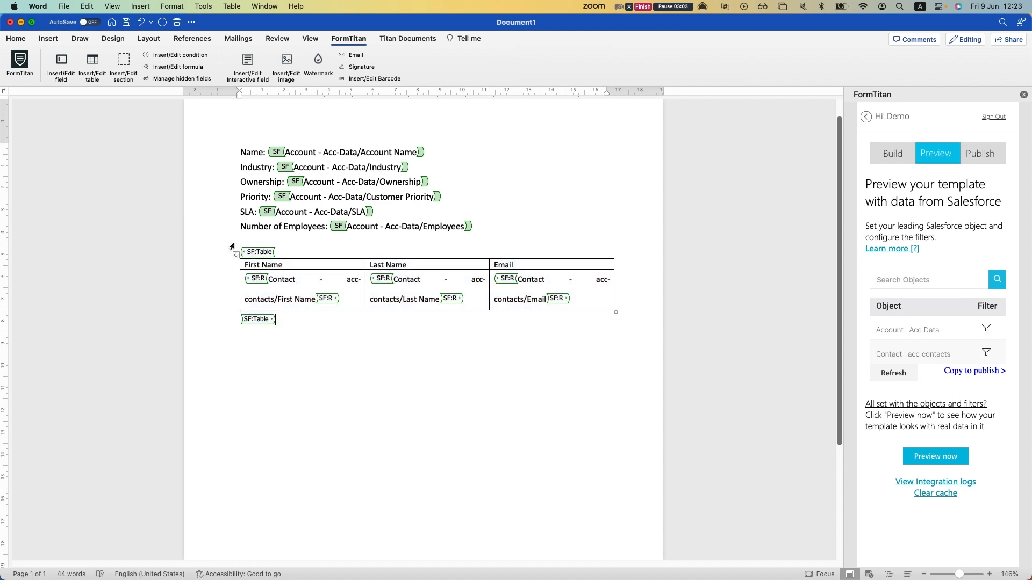
pyautogui.moveTo(238, 243); pyautogui.dragTo(324, 371)
pyautogui.press('BackSpace')
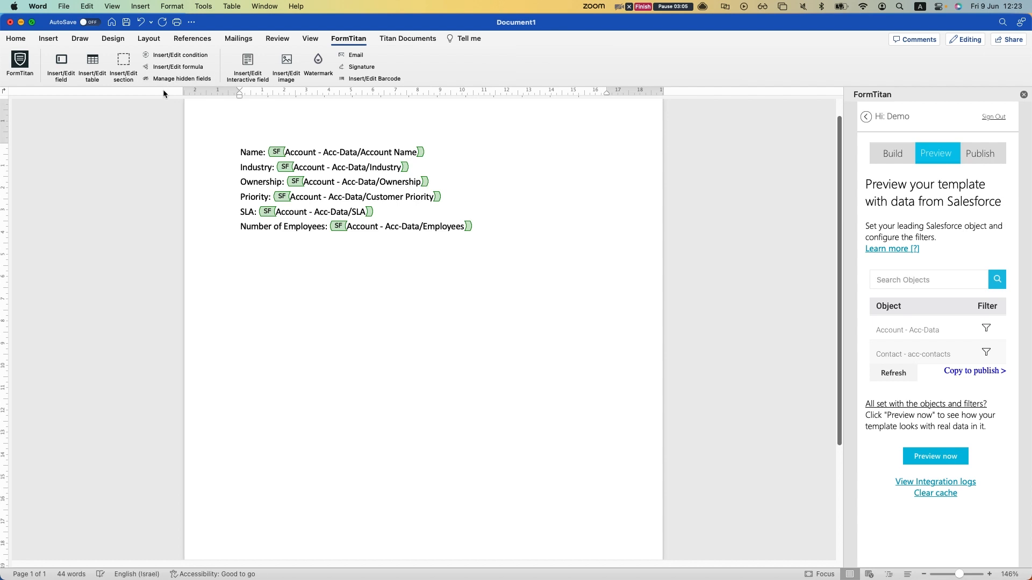
pyautogui.click(119, 64)
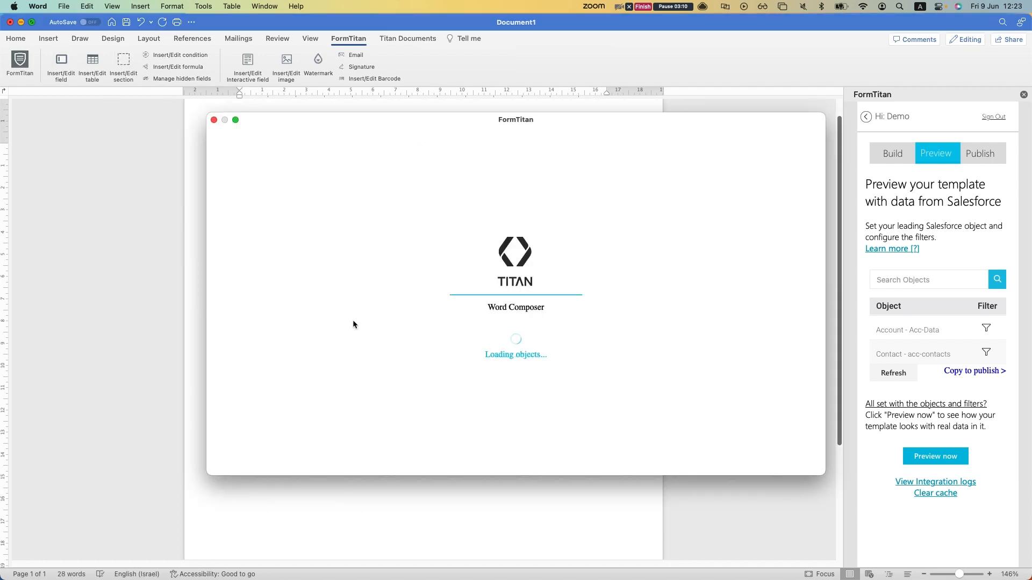
pyautogui.click(546, 280)
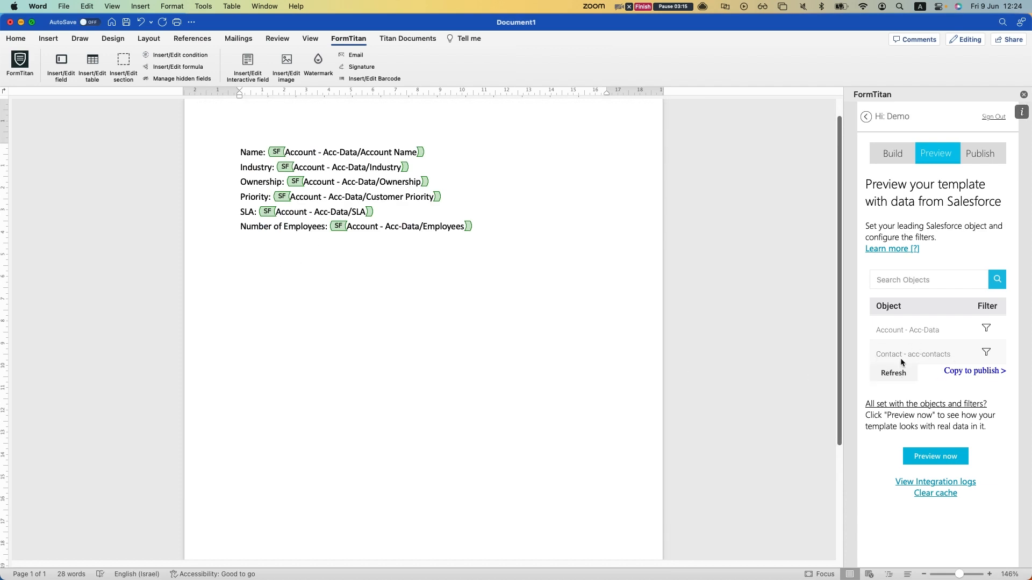
# Start a new section on an empty line below the account details and choose Contact as its object.
pyautogui.click(361, 272)
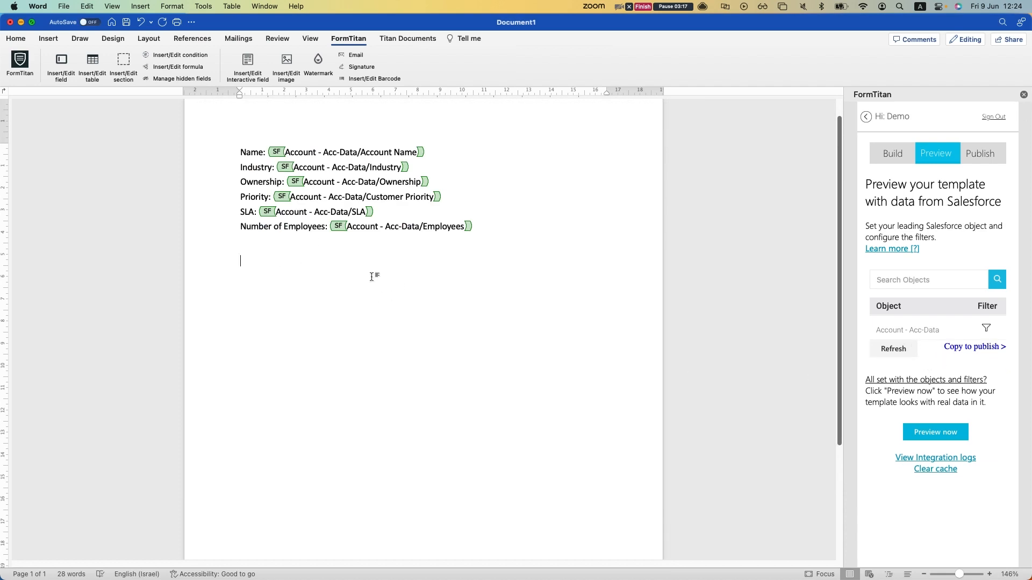
pyautogui.click(123, 64)
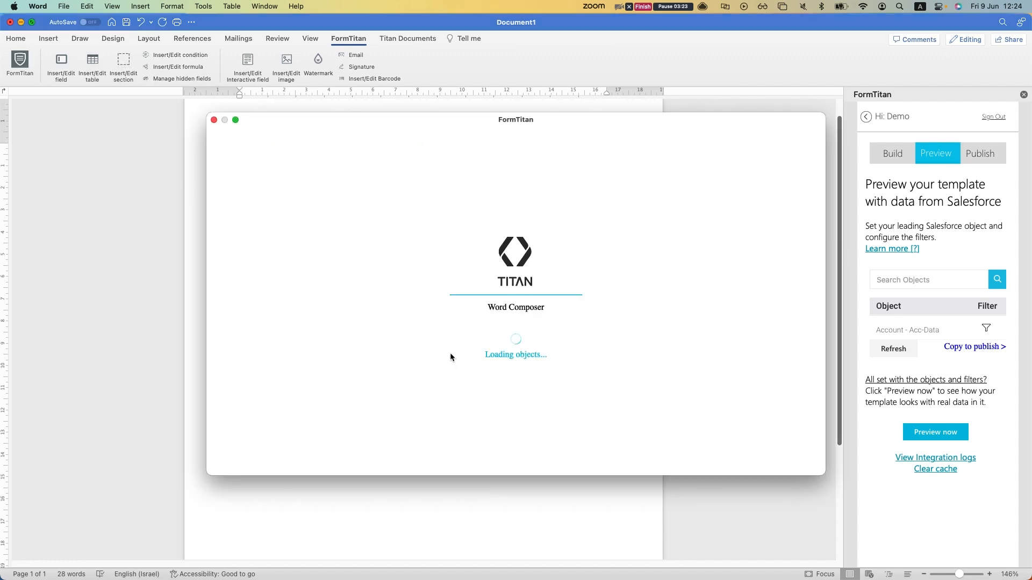
pyautogui.click(258, 177)
pyautogui.click(481, 280)
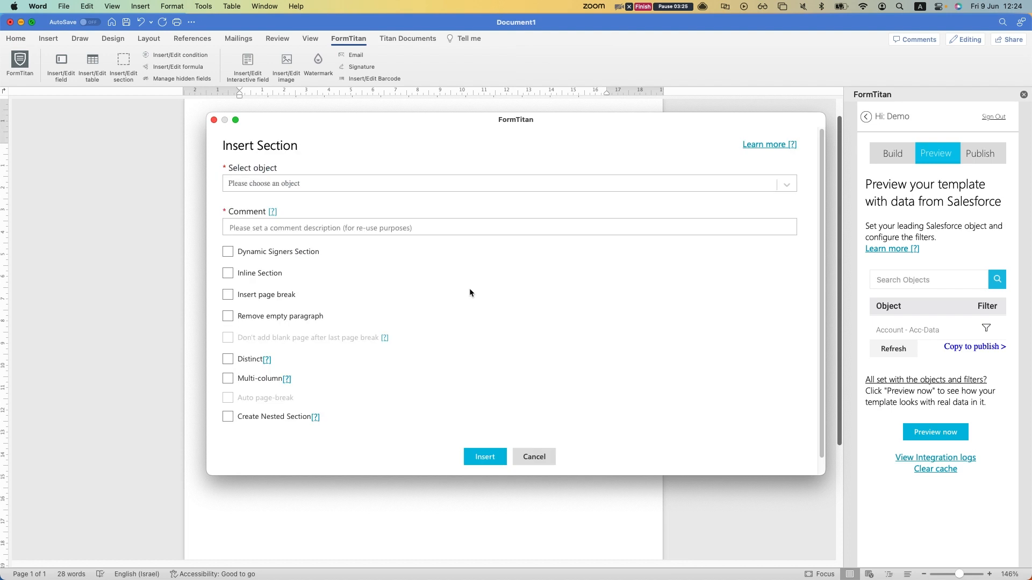
pyautogui.click(317, 185)
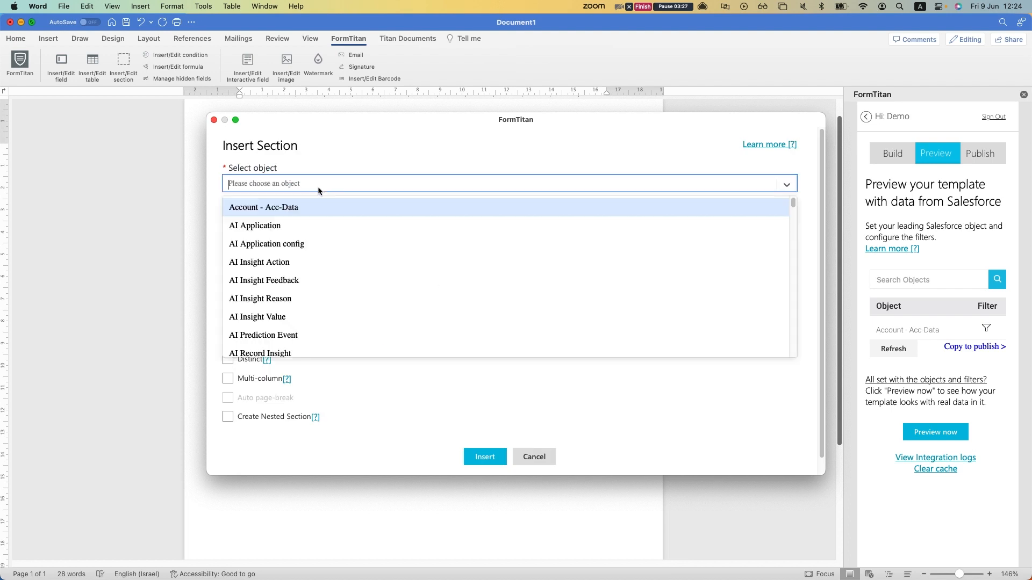
pyautogui.write('contact')
pyautogui.press('Down')
pyautogui.press('Down')
pyautogui.press('Down')
pyautogui.press('Down')
pyautogui.press('Return')
# Set the section's comment to Acc-contacts and insert the section.
pyautogui.click(324, 222)
pyautogui.write('Acc-contac')
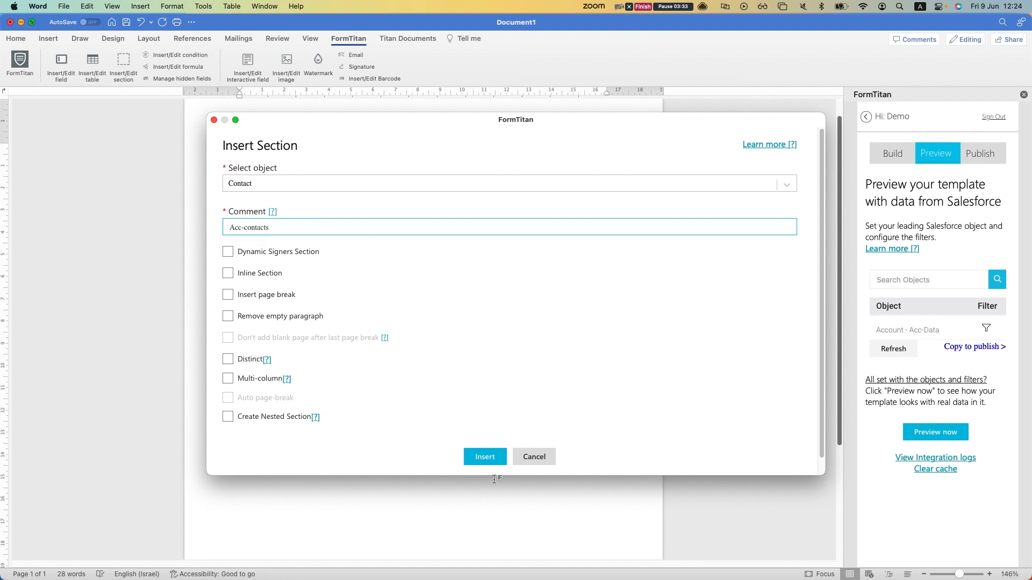
pyautogui.click(485, 458)
# Start a Salesforce field on a line inside the new section and select Last Name as its field.
pyautogui.click(296, 265)
pyautogui.press('Return')
pyautogui.click(63, 69)
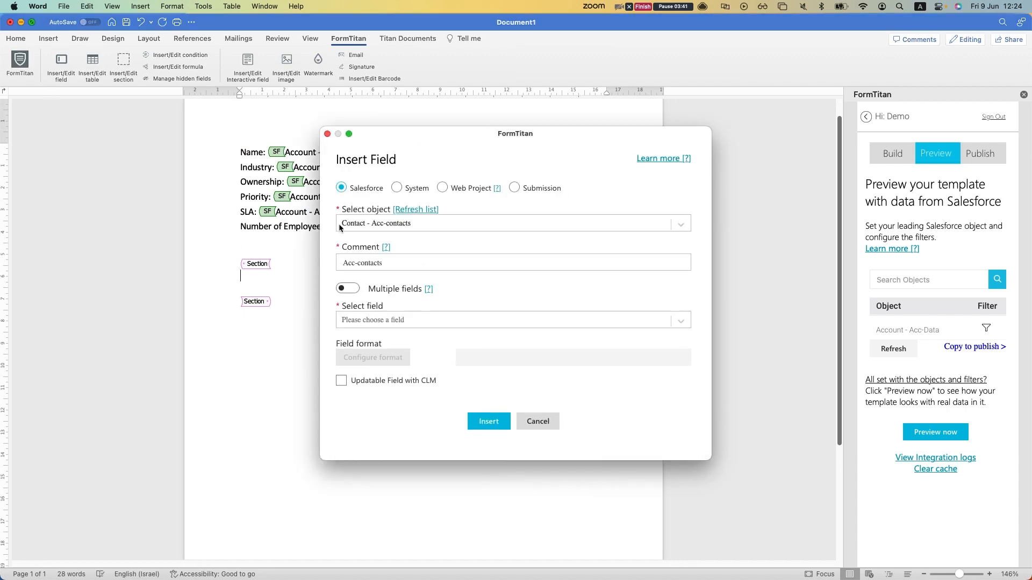
pyautogui.click(387, 321)
pyautogui.write('last')
pyautogui.press('Down')
pyautogui.press('Down')
pyautogui.press('Down')
pyautogui.press('Return')
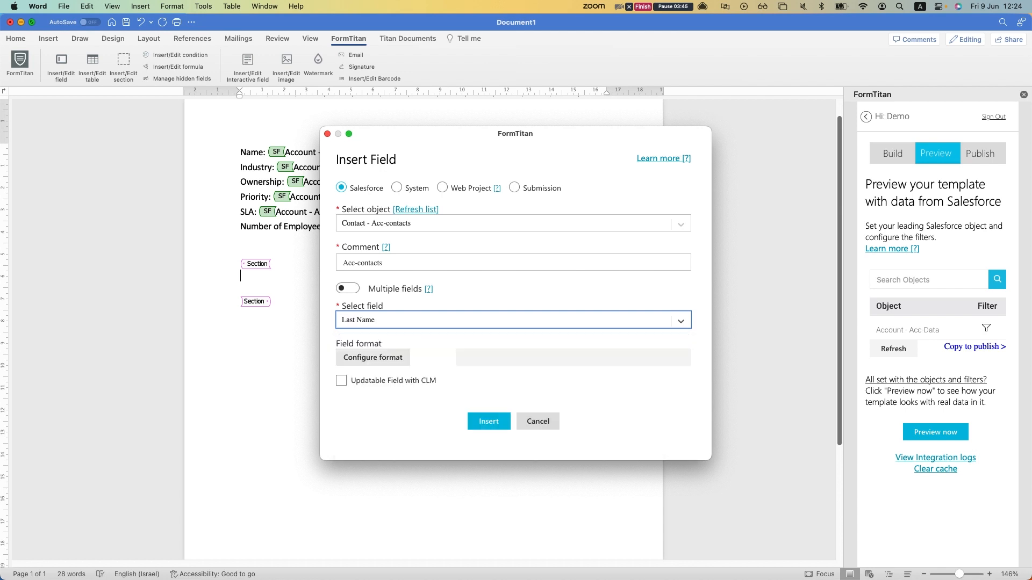
# Keep Contact - Acc-contacts as the field's object and insert the Last Name field into the section.
pyautogui.click(371, 224)
pyautogui.click(429, 228)
pyautogui.click(429, 228)
pyautogui.click(386, 249)
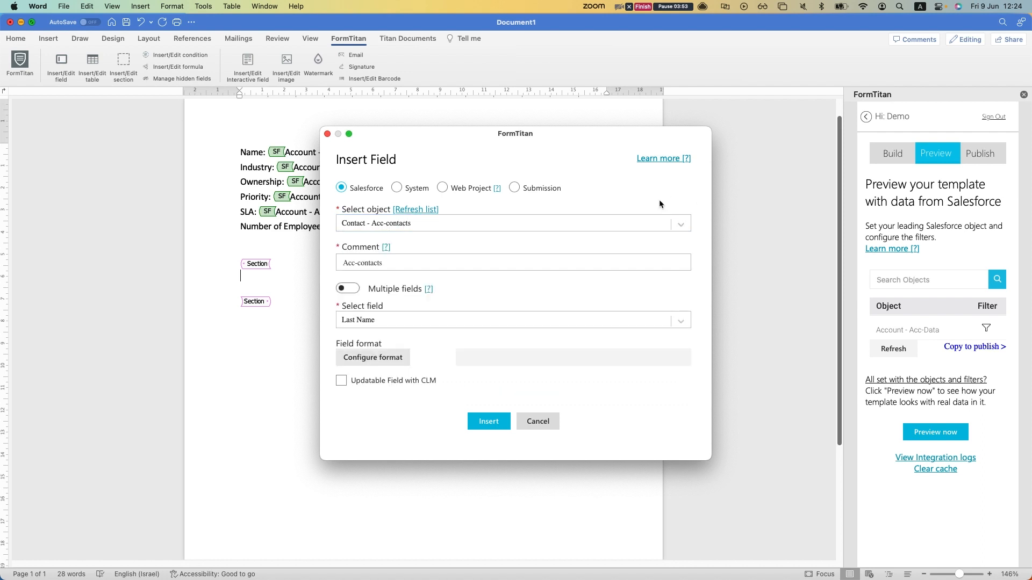
pyautogui.click(489, 421)
# Add the label "Contact name" in front of the last name field and adjust the line break after it.
pyautogui.click(411, 210)
pyautogui.click(239, 210)
pyautogui.write('Contact name SF (Contact - Acc-contacts/Last Name')
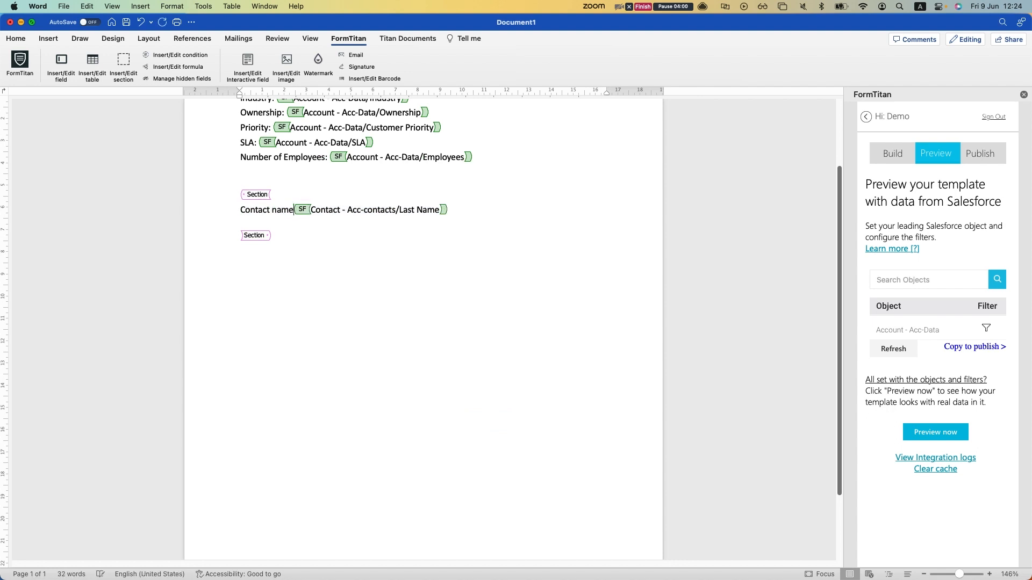
pyautogui.click(529, 207)
pyautogui.press('Return')
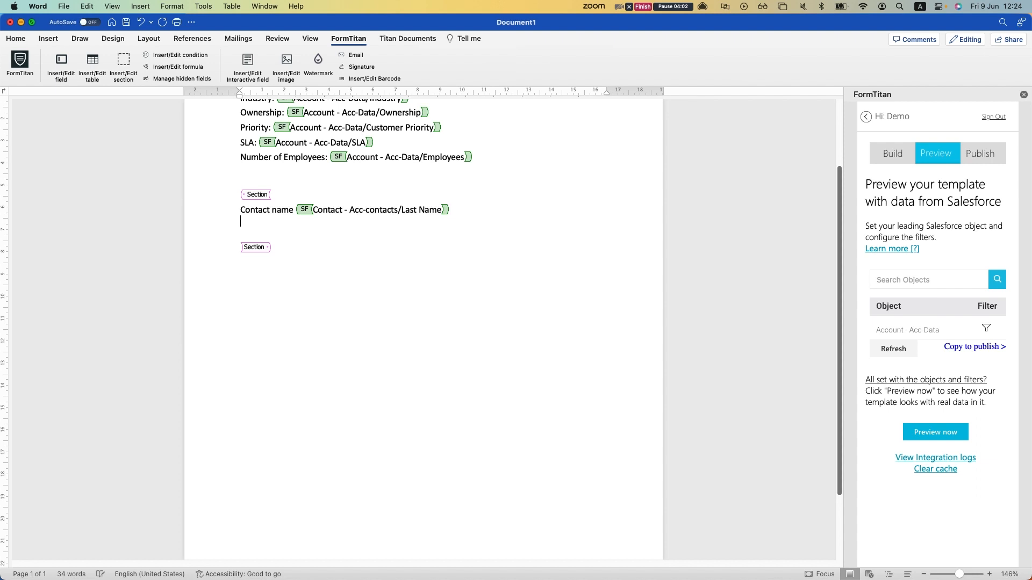
pyautogui.press('BackSpace')
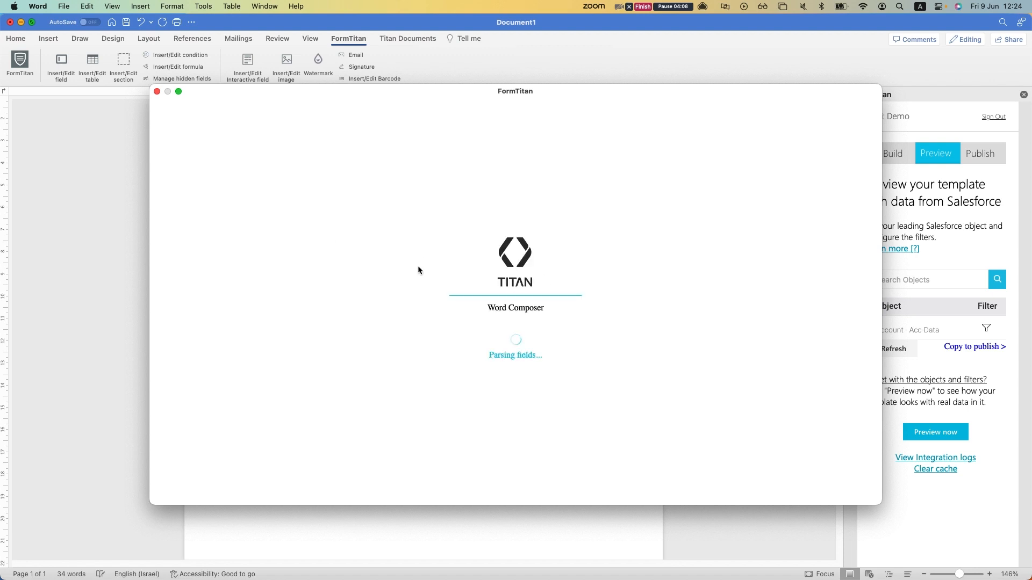
# Set up a table inside the section for the Case object with the comment Cont-cases.
pyautogui.click(245, 211)
pyautogui.write('case')
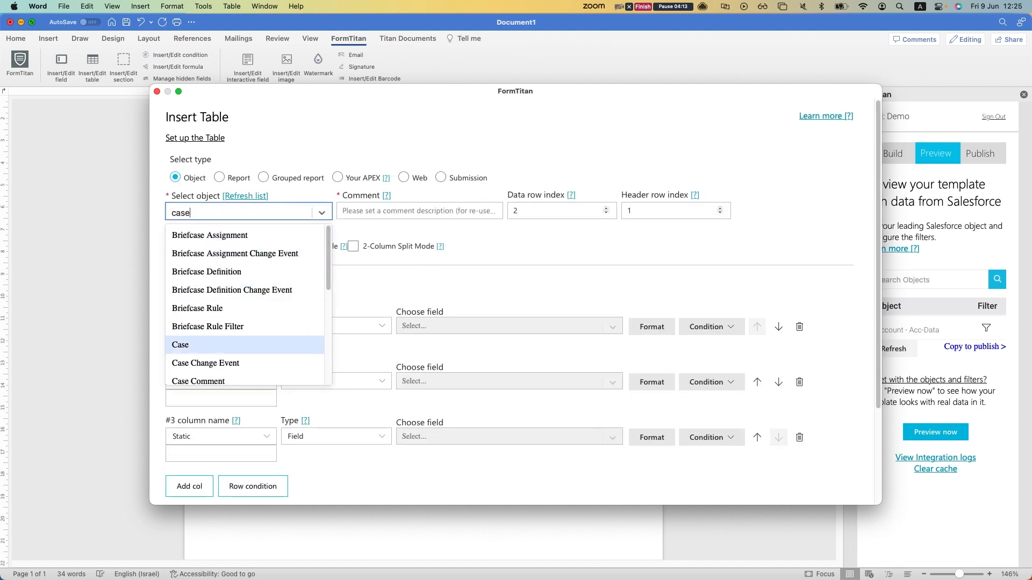
pyautogui.click(204, 344)
pyautogui.click(455, 209)
pyautogui.write('cont-c')
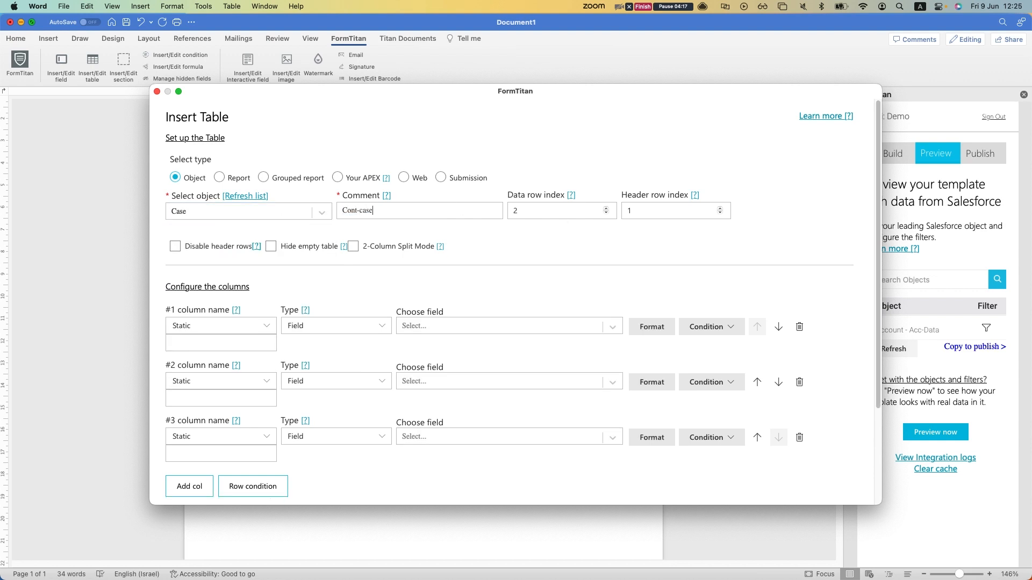
# Define the table's three columns with the fields Case Number, Description and Subject, and insert the table.
pyautogui.click(485, 332)
pyautogui.write('number')
pyautogui.press('Return')
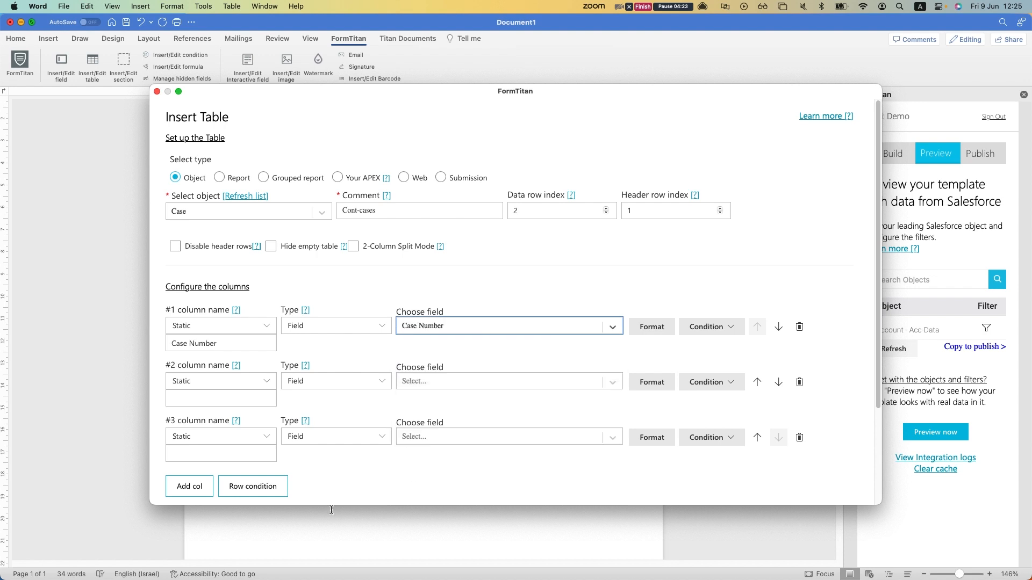
pyautogui.click(457, 379)
pyautogui.write('des')
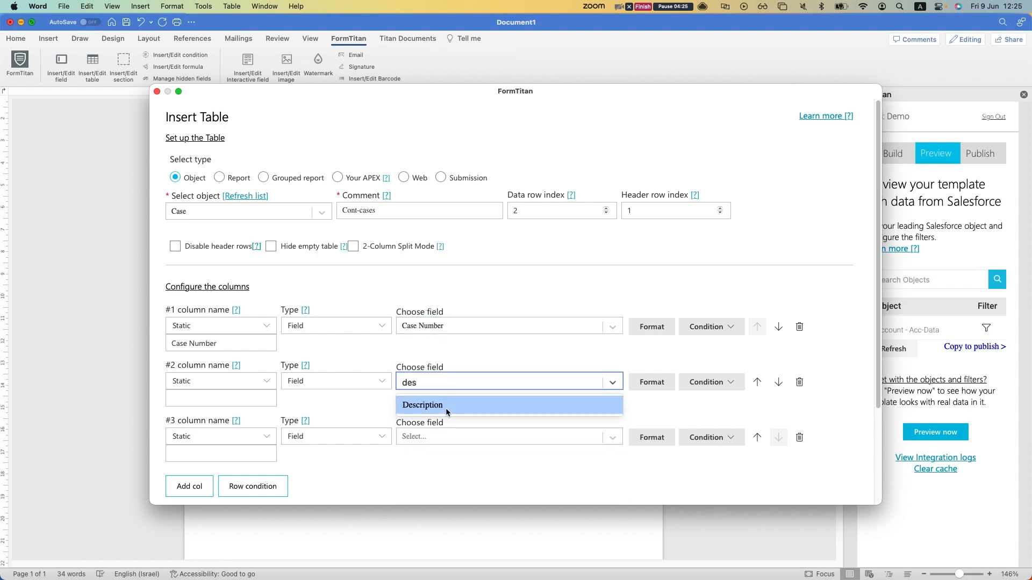
pyautogui.click(446, 405)
pyautogui.click(442, 432)
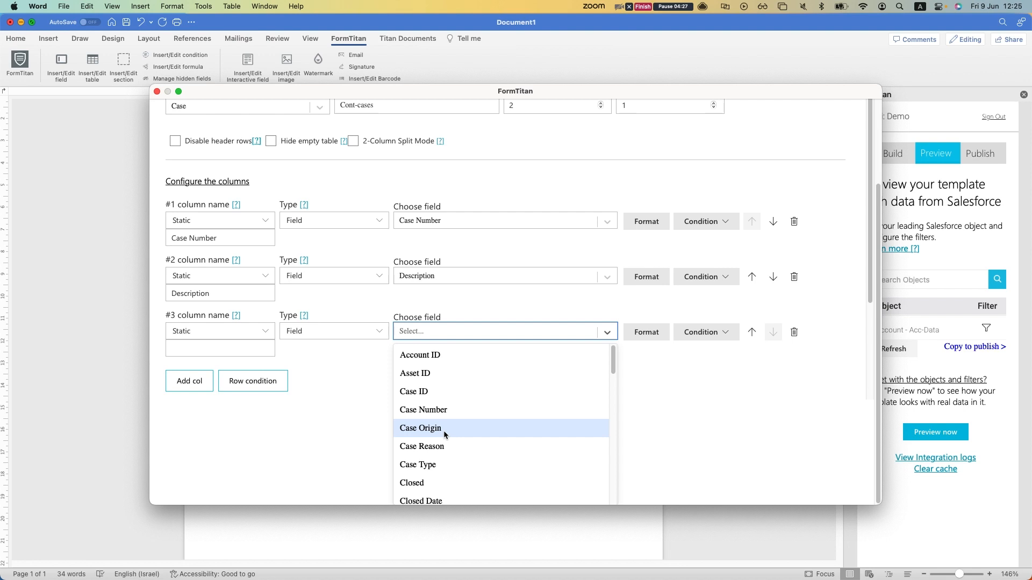
pyautogui.write('sub')
pyautogui.scroll(-5, 444, 431)
pyautogui.click(493, 475)
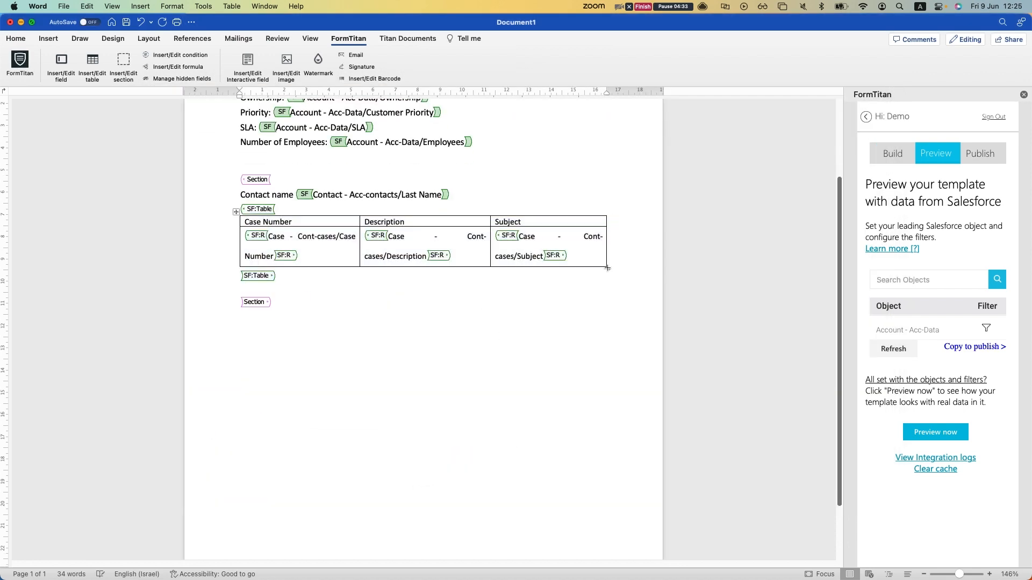
# Check the contact field and cases table in the section, and refresh the object list for the preview.
pyautogui.scroll(2, 599, 273)
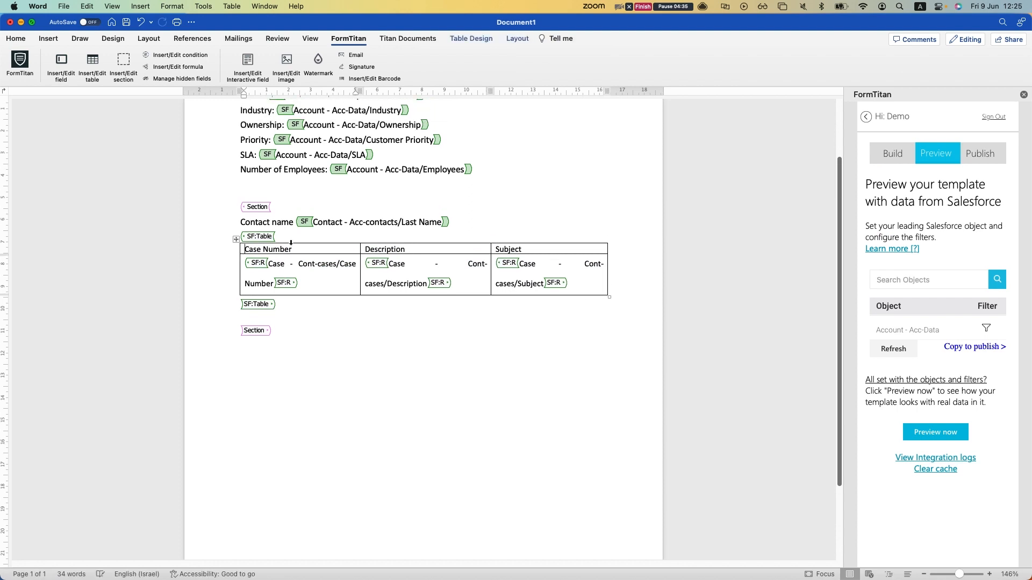
pyautogui.tripleClick(315, 223)
pyautogui.click(321, 223)
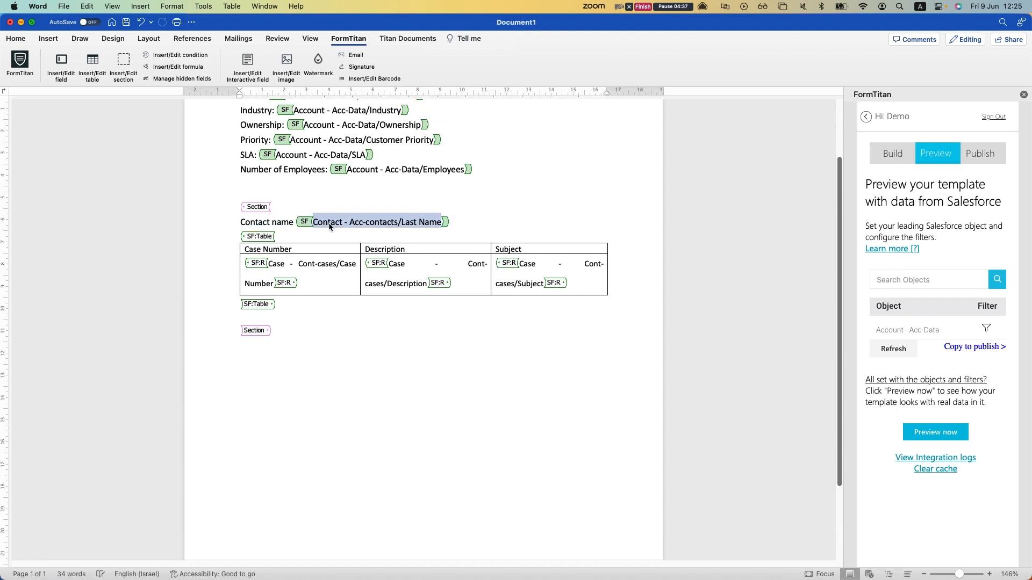
pyautogui.click(308, 314)
pyautogui.click(890, 346)
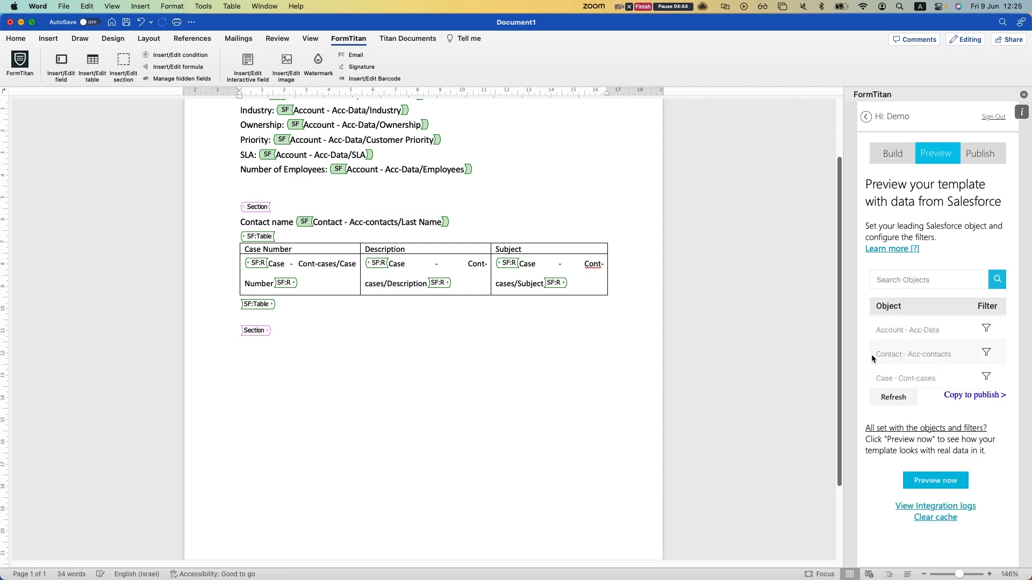
# Open the Contact - Acc-contacts filter and set Account ID equal to a value from #1 Account - Acc-Data.
pyautogui.click(985, 353)
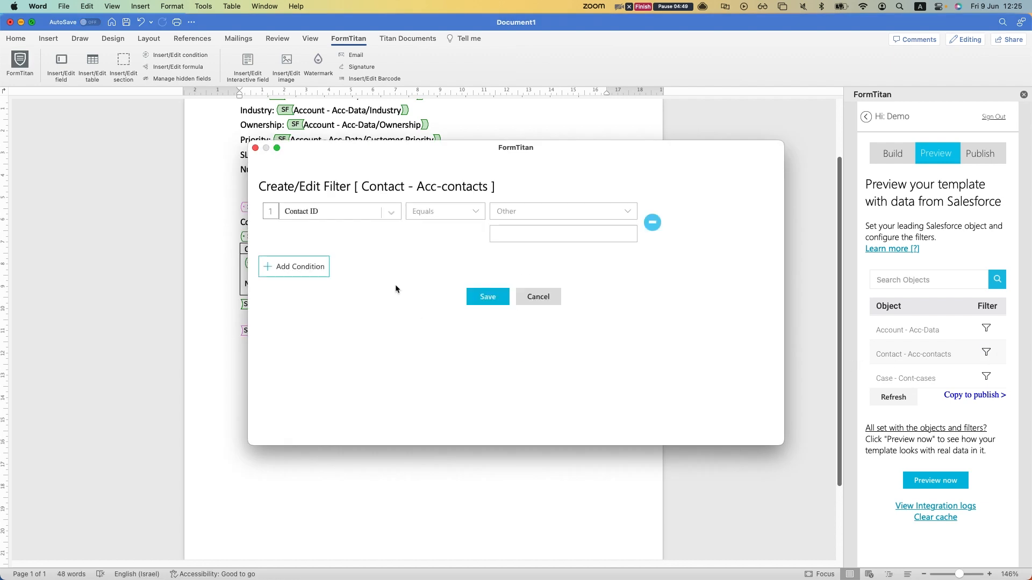
pyautogui.click(314, 212)
pyautogui.write('accou')
pyautogui.press('Return')
pyautogui.click(507, 211)
pyautogui.click(527, 231)
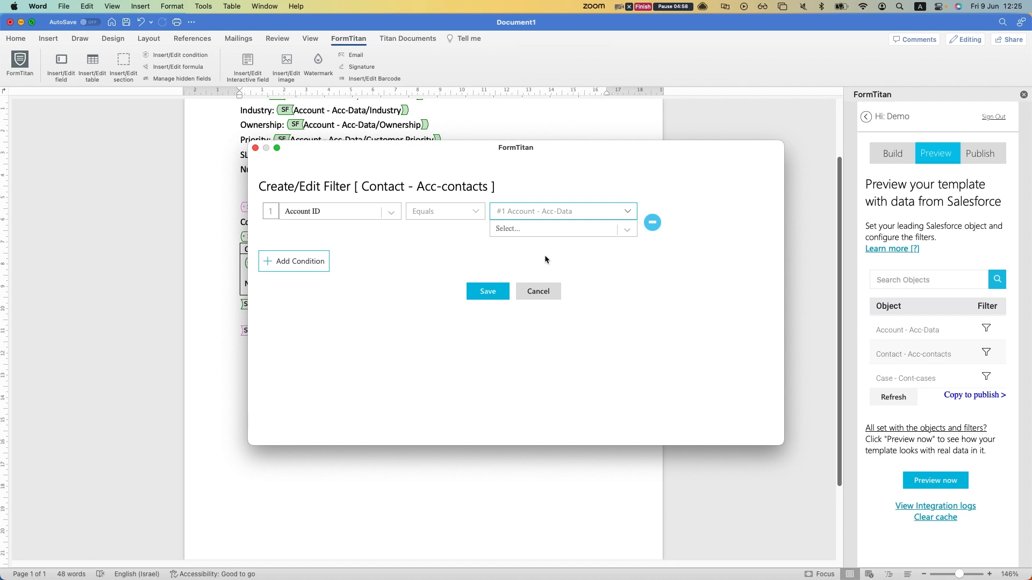
# Choose Account ID as the matching field of the Acc-Data account and save the contact filter's conditions.
pyautogui.click(525, 230)
pyautogui.write('accou')
pyautogui.press('Down')
pyautogui.press('Down')
pyautogui.press('Return')
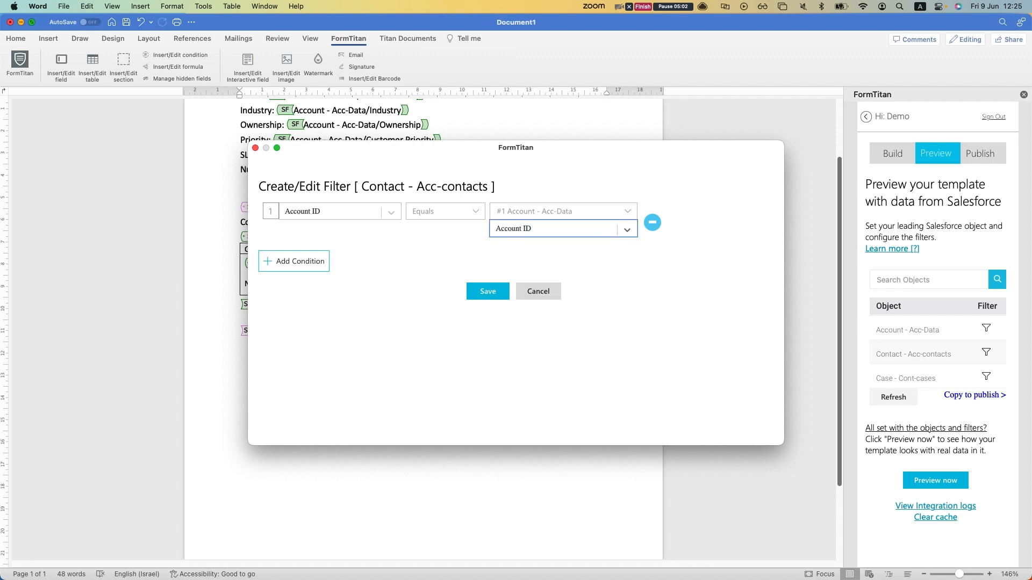
pyautogui.click(487, 291)
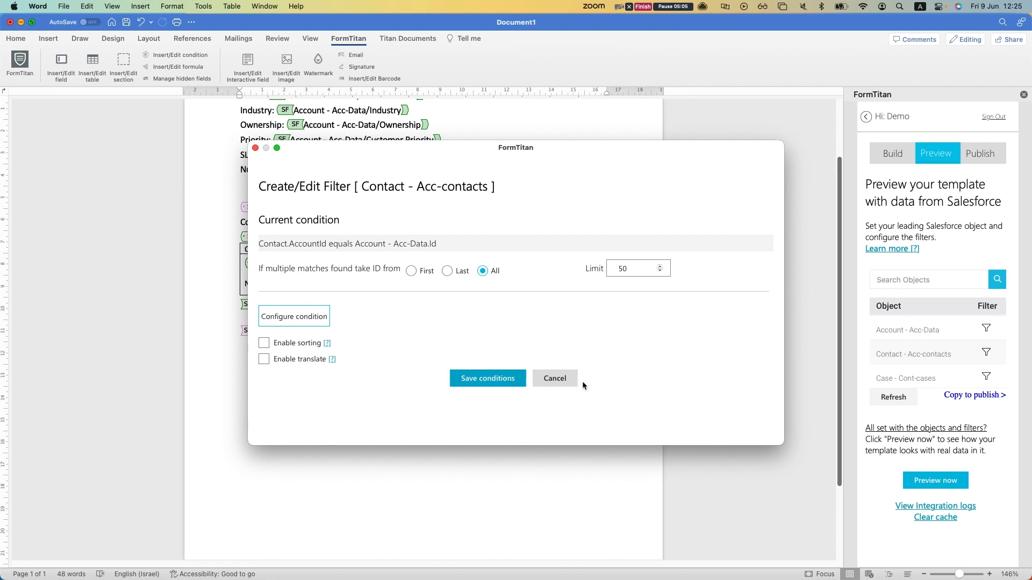
pyautogui.click(508, 380)
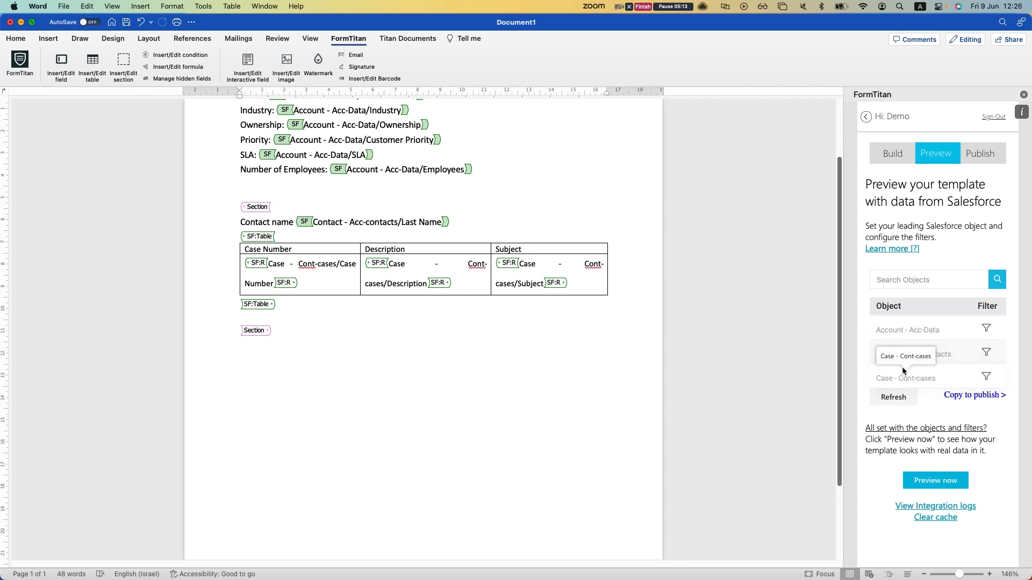
# Open the Case - Cont-cases filter and set Contact ID equal to a value from #2 Contact - Acc-contacts.
pyautogui.moveTo(919, 355); pyautogui.dragTo(943, 371)
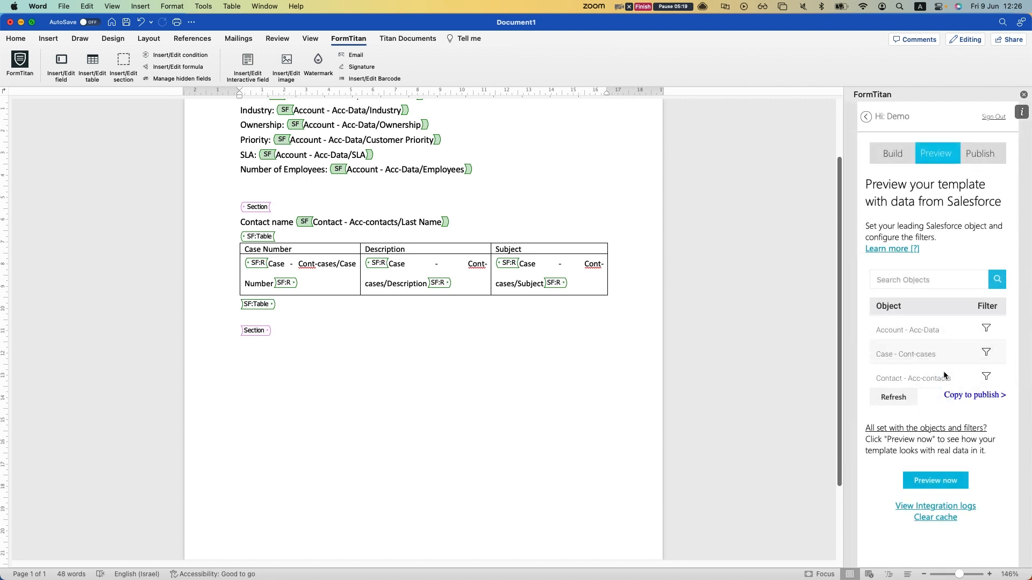
pyautogui.click(986, 376)
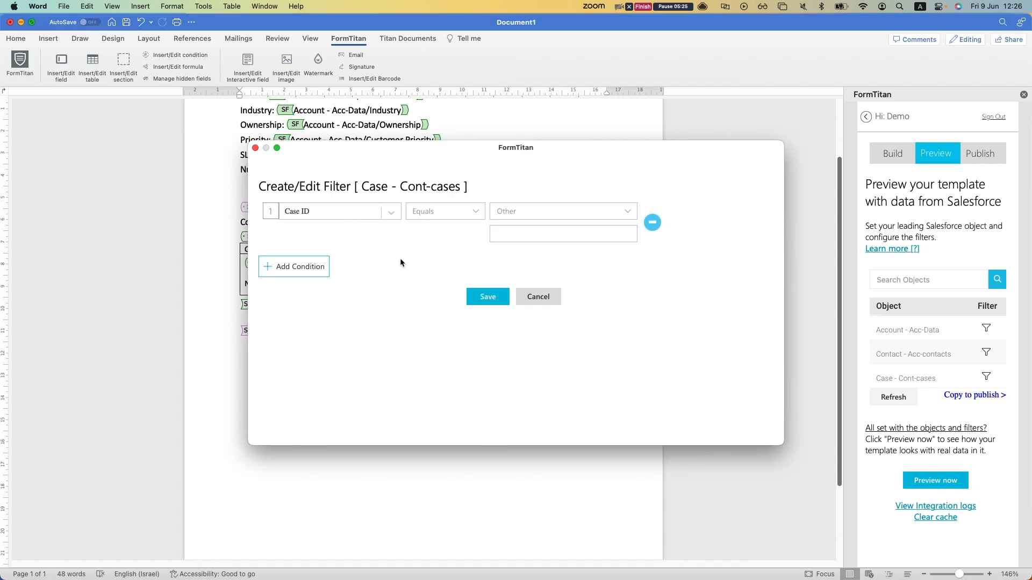
pyautogui.click(350, 214)
pyautogui.write('contact')
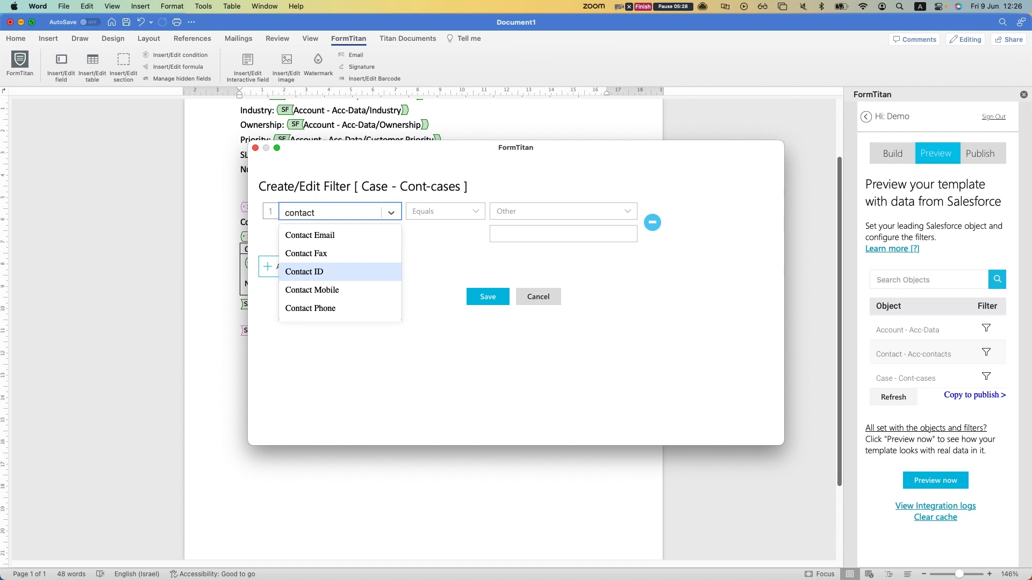
pyautogui.press('Return')
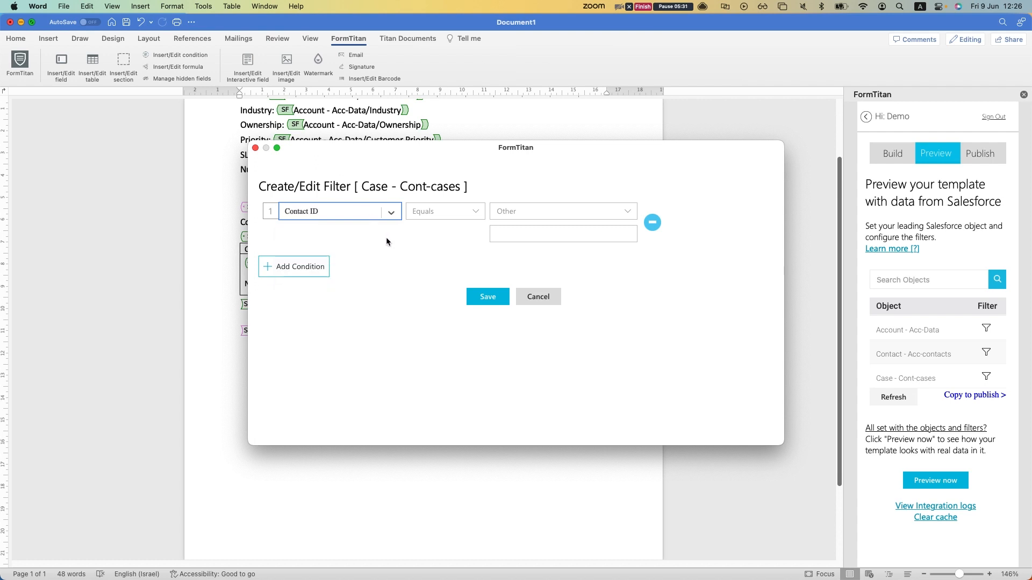
pyautogui.click(548, 211)
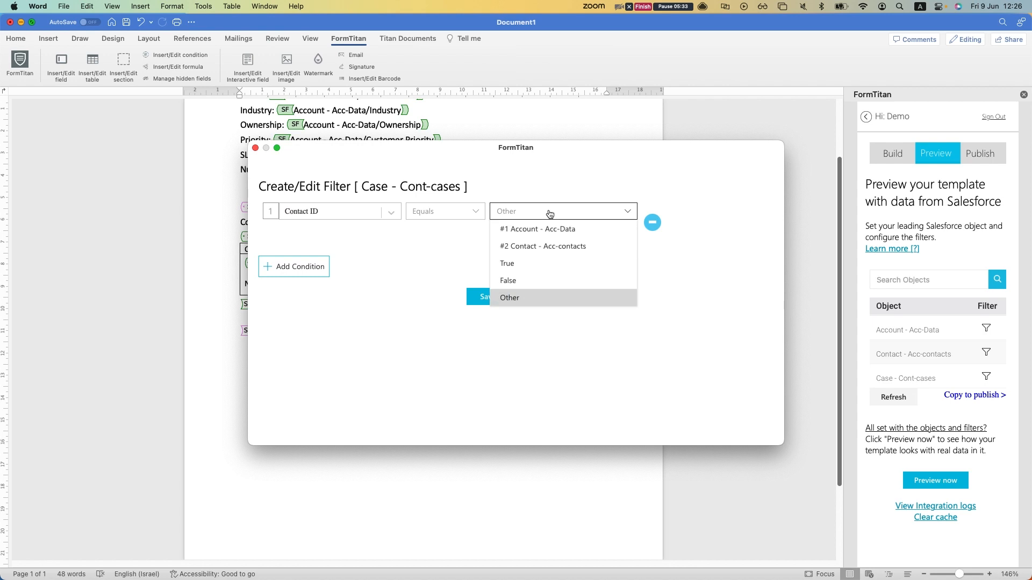
pyautogui.click(543, 246)
pyautogui.click(536, 229)
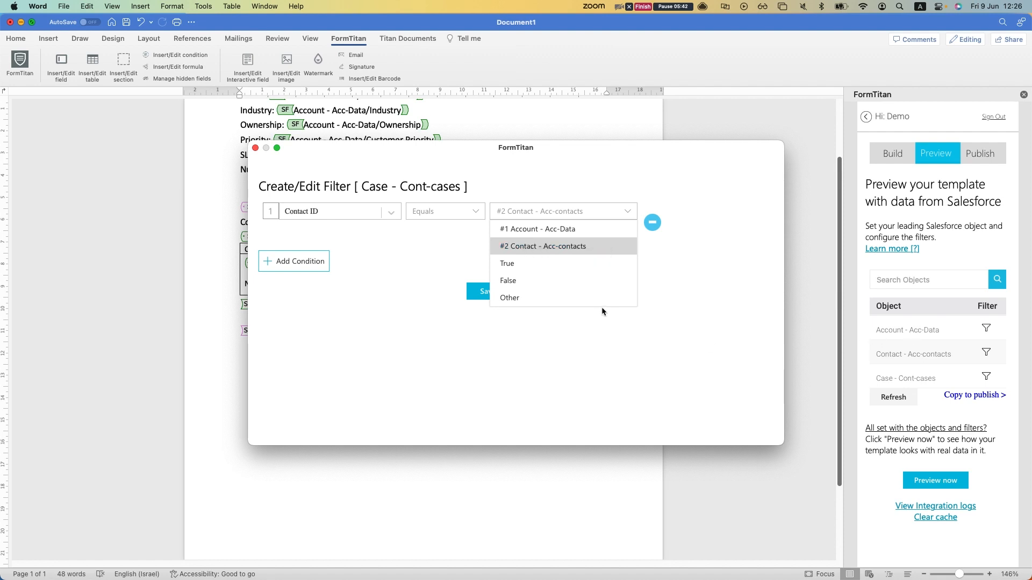
pyautogui.click(580, 247)
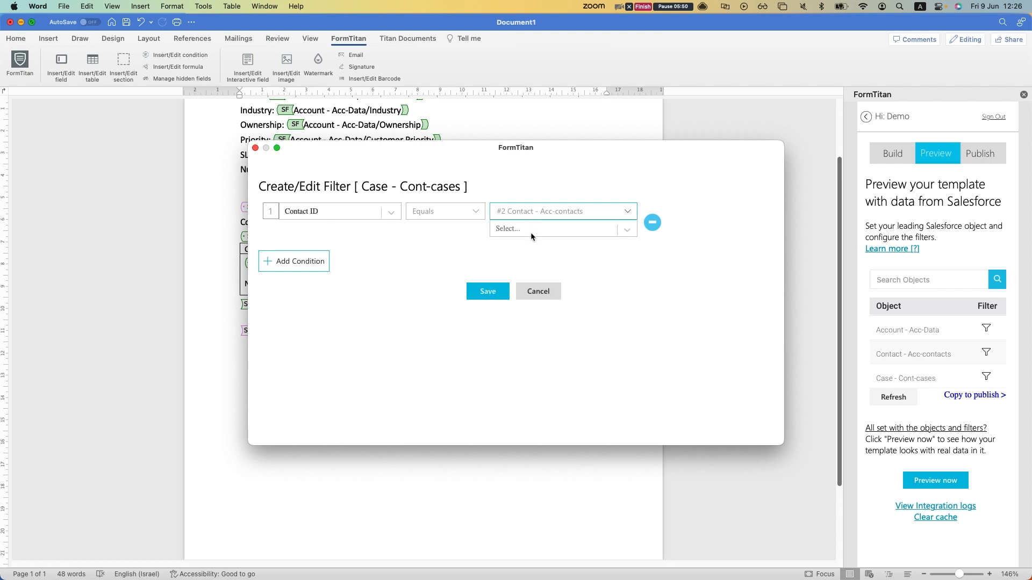
# Choose Contact ID as the matching field of the Acc-contacts contact and save the case filter's conditions.
pyautogui.click(529, 232)
pyautogui.write('contact')
pyautogui.click(533, 270)
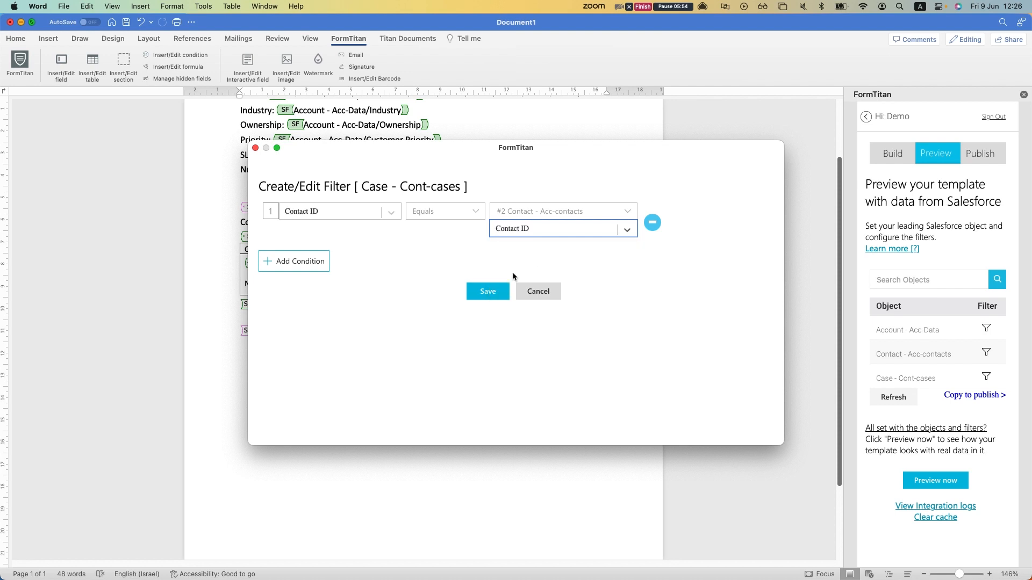
pyautogui.click(488, 291)
pyautogui.click(459, 378)
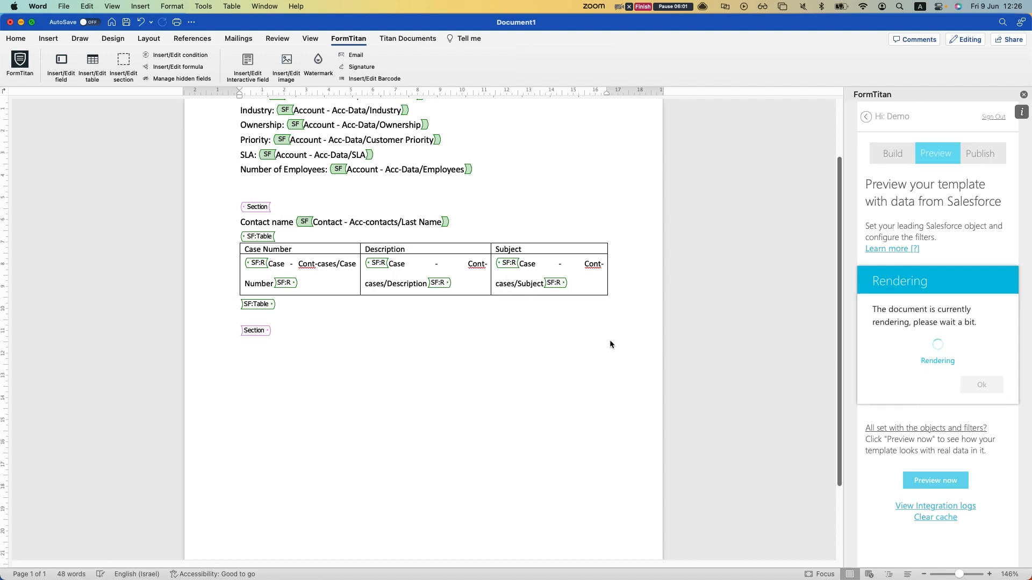
# Preview the template with real Salesforce data, check the cases table of each contact in two renderings, and return to the template.
pyautogui.scroll(-3, 410, 383)
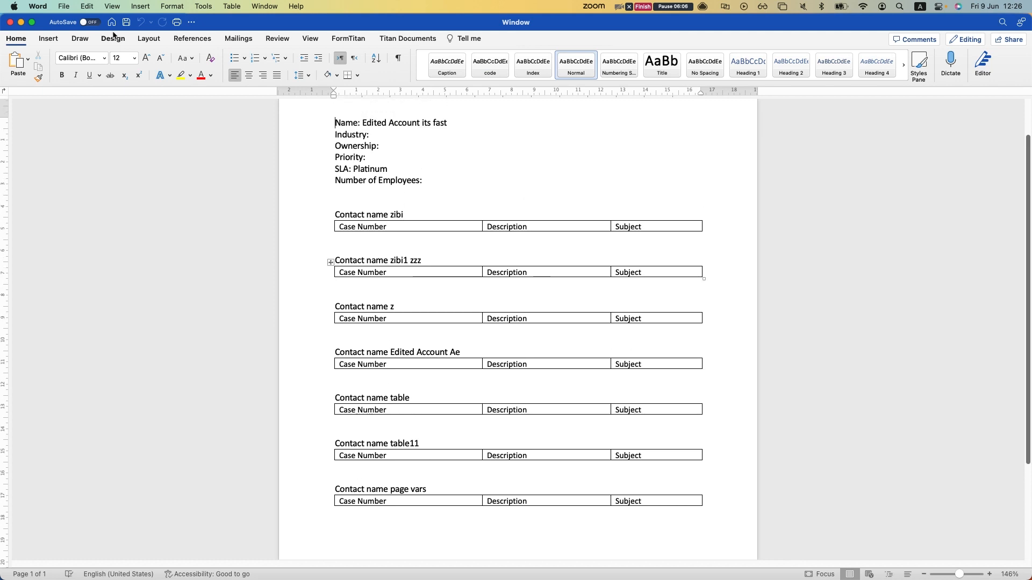
pyautogui.click(9, 23)
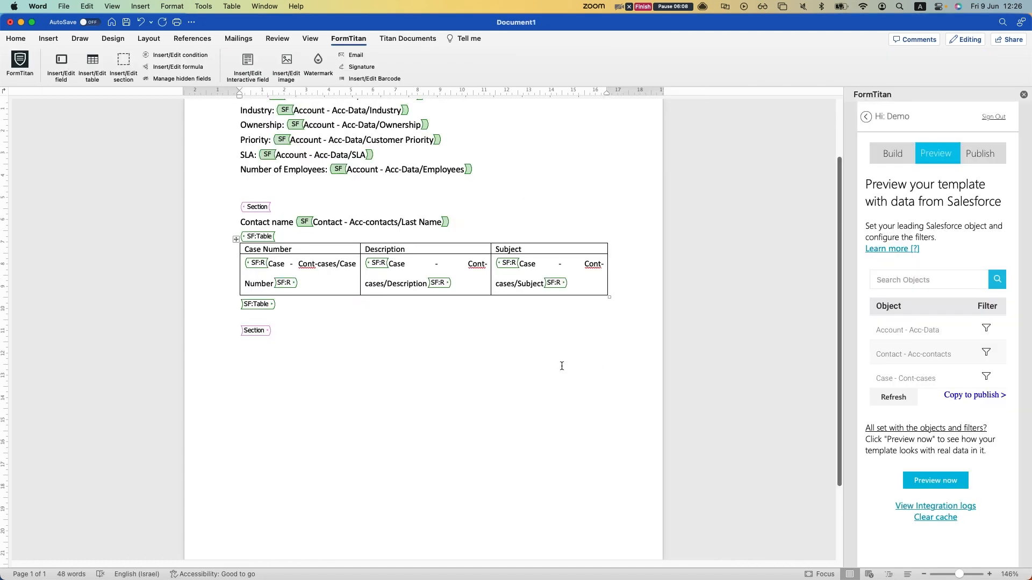
pyautogui.click(935, 481)
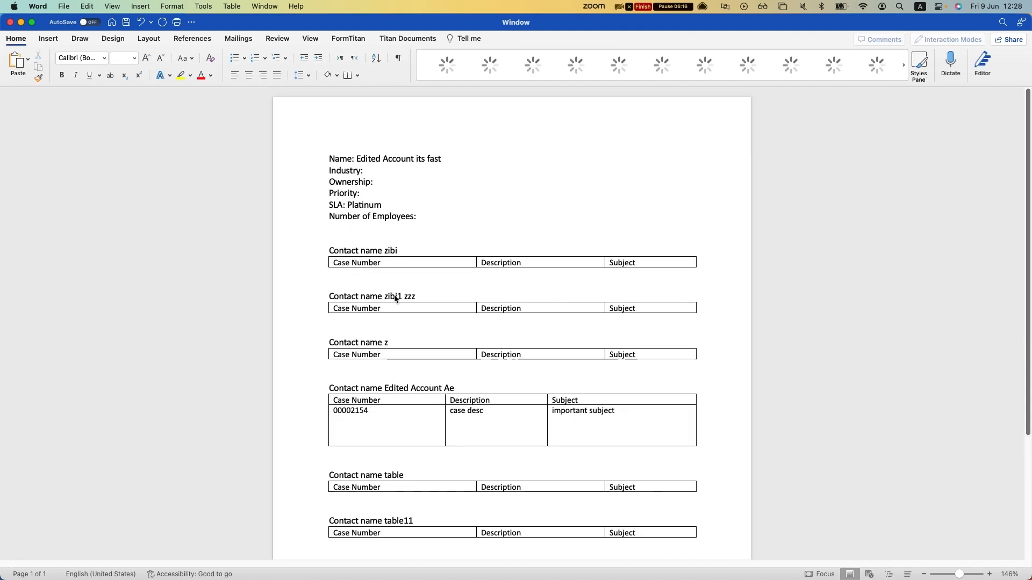
pyautogui.scroll(-3, 329, 376)
pyautogui.moveTo(336, 324); pyautogui.dragTo(546, 345)
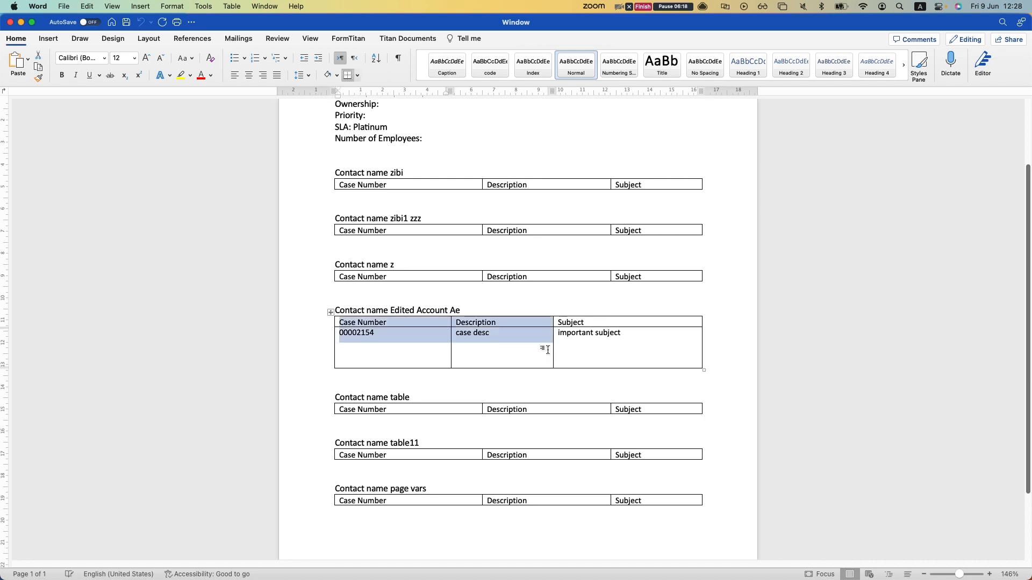
pyautogui.click(10, 22)
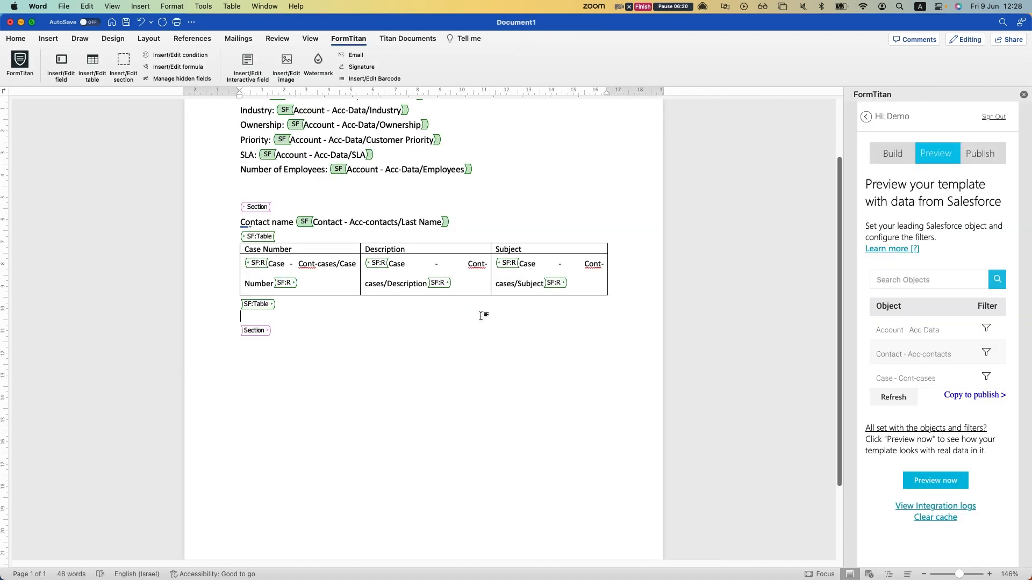
pyautogui.scroll(1, 481, 316)
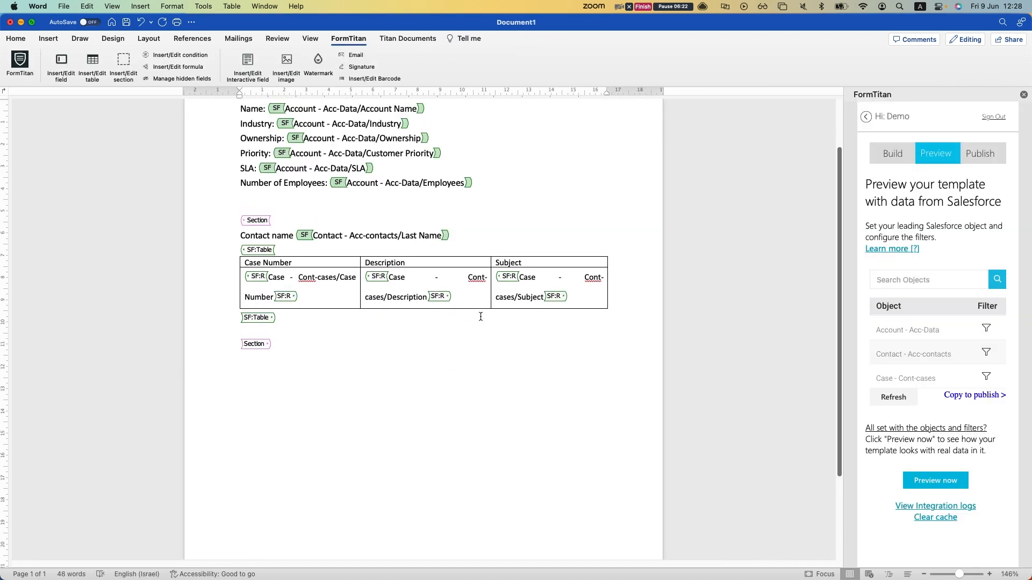
pyautogui.scroll(1, 480, 316)
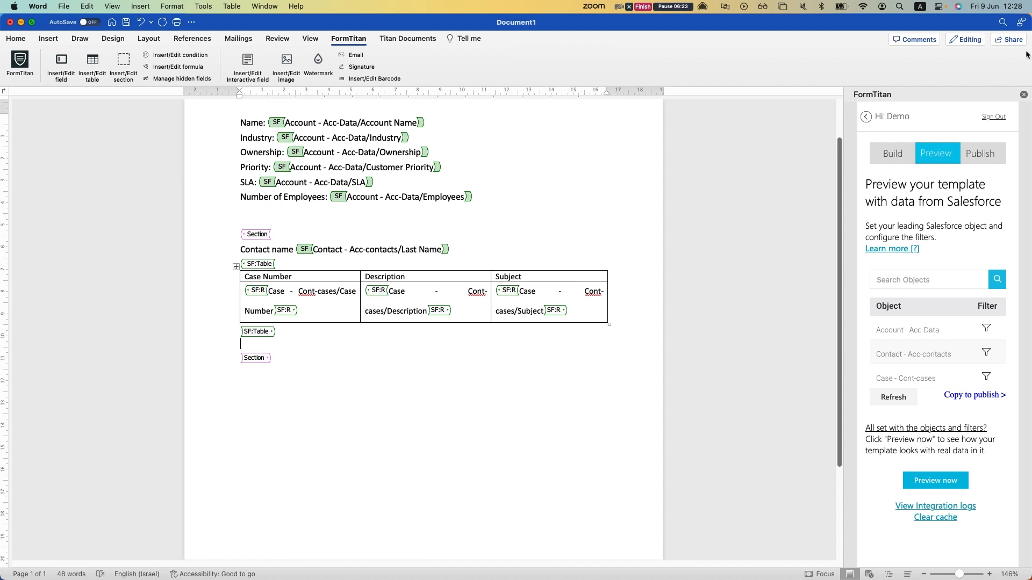
# Carry the preview's filters over to publishing and check the current condition of the Account - Acc-Data filter there.
pyautogui.click(992, 154)
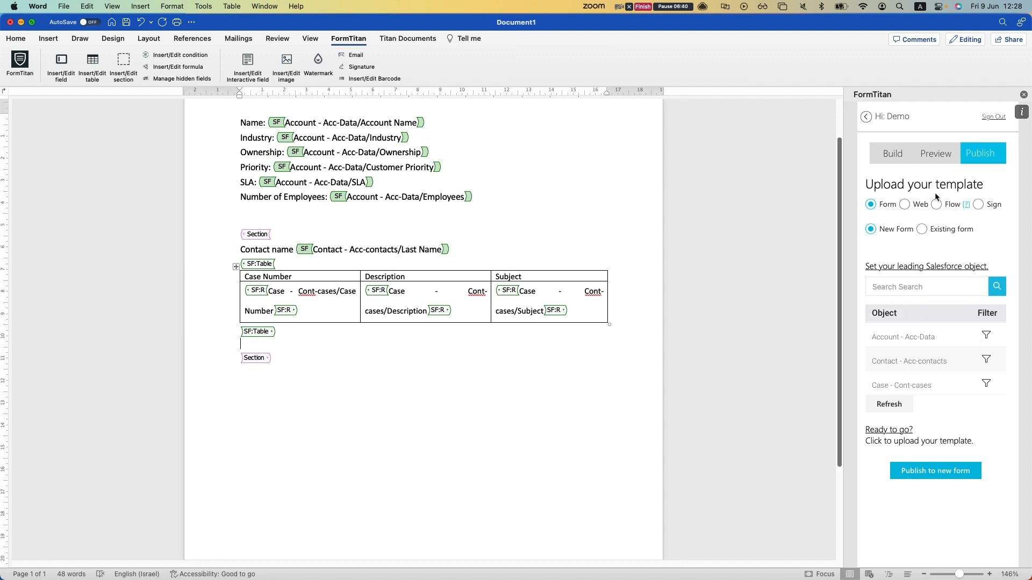
pyautogui.click(931, 154)
pyautogui.click(960, 480)
pyautogui.click(986, 335)
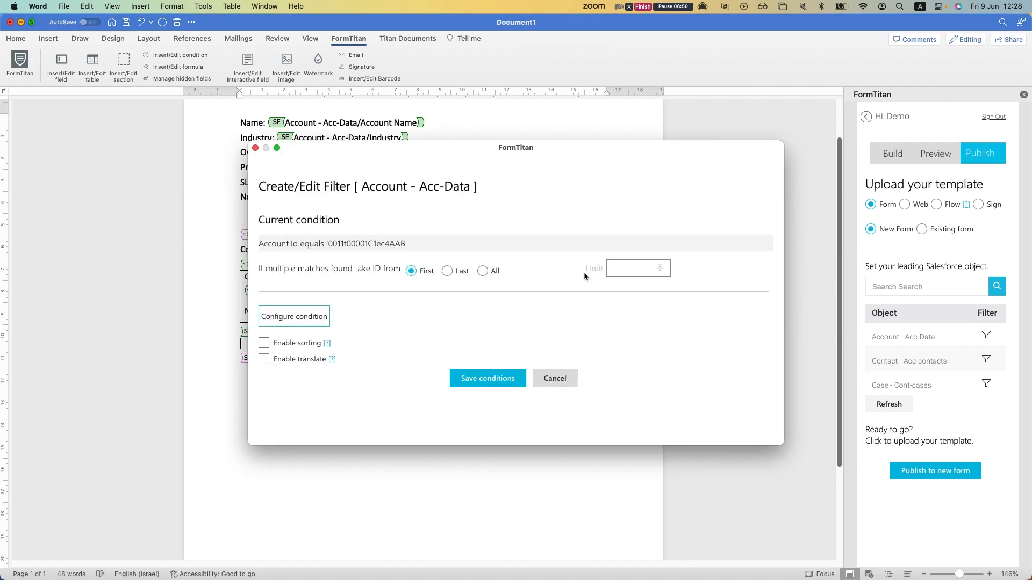
pyautogui.moveTo(326, 243)
pyautogui.mouseDown()
pyautogui.moveTo(411, 242)
pyautogui.moveTo(325, 243)
pyautogui.mouseUp()
pyautogui.click(411, 242)
# Configure the Acc-Data publish filter so Account ID equals RecordID, and save its conditions.
pyautogui.click(294, 317)
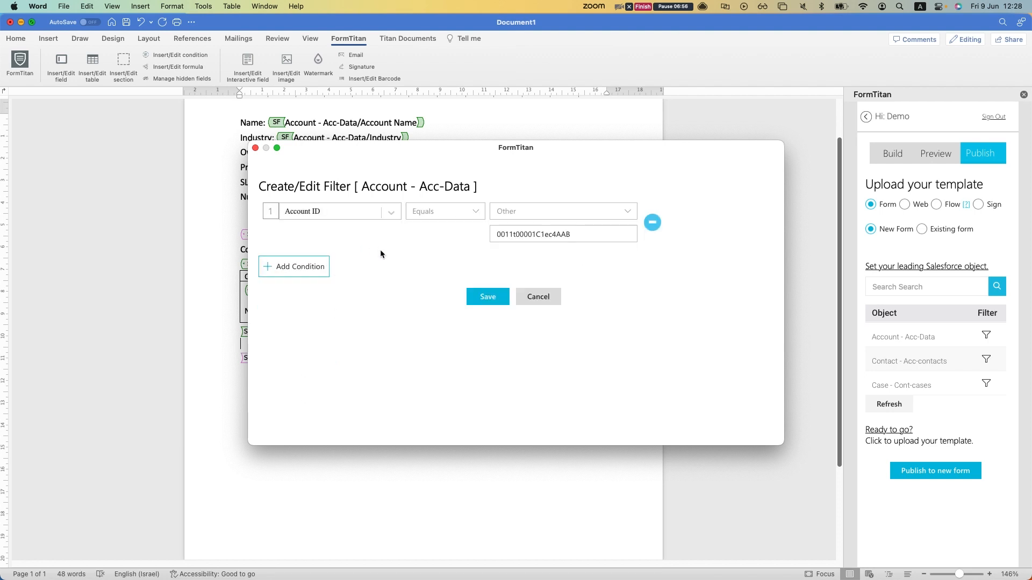
pyautogui.click(503, 213)
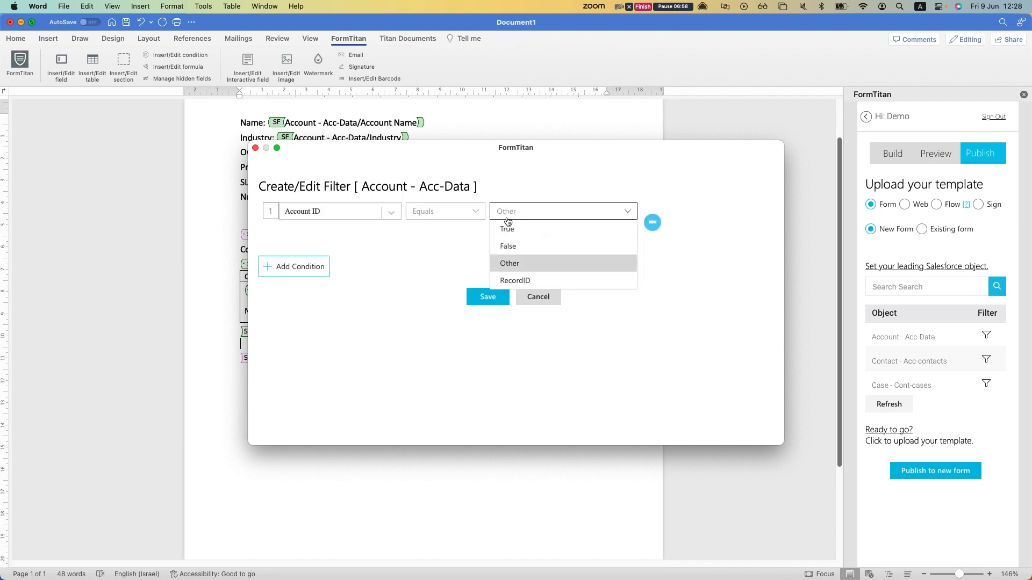
pyautogui.click(513, 279)
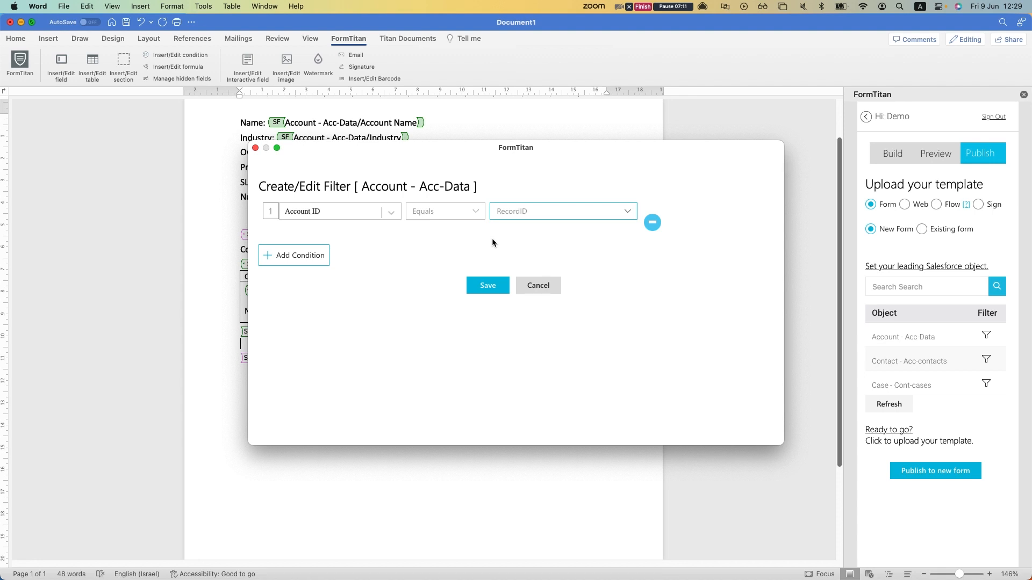
pyautogui.click(477, 286)
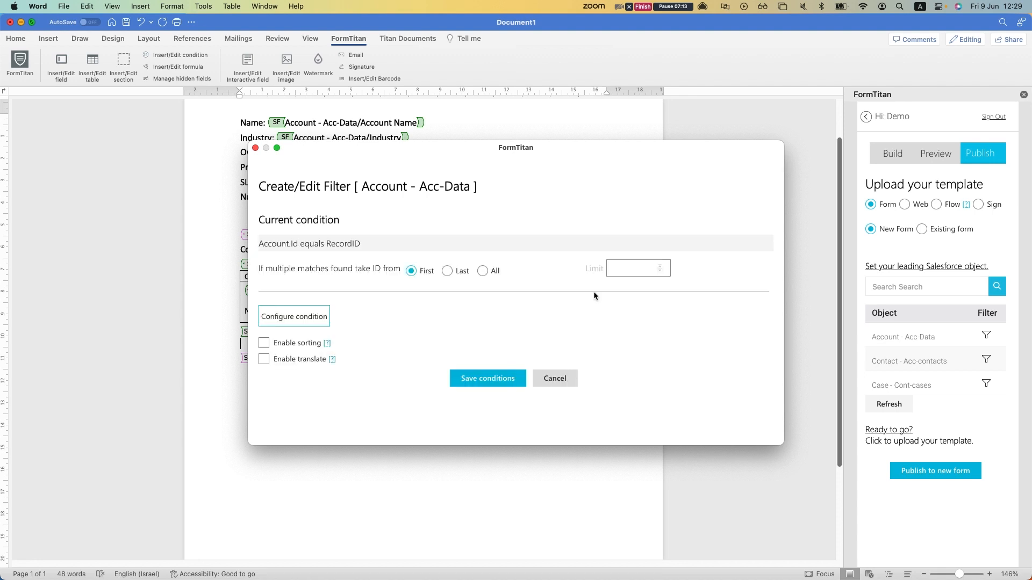
pyautogui.click(484, 380)
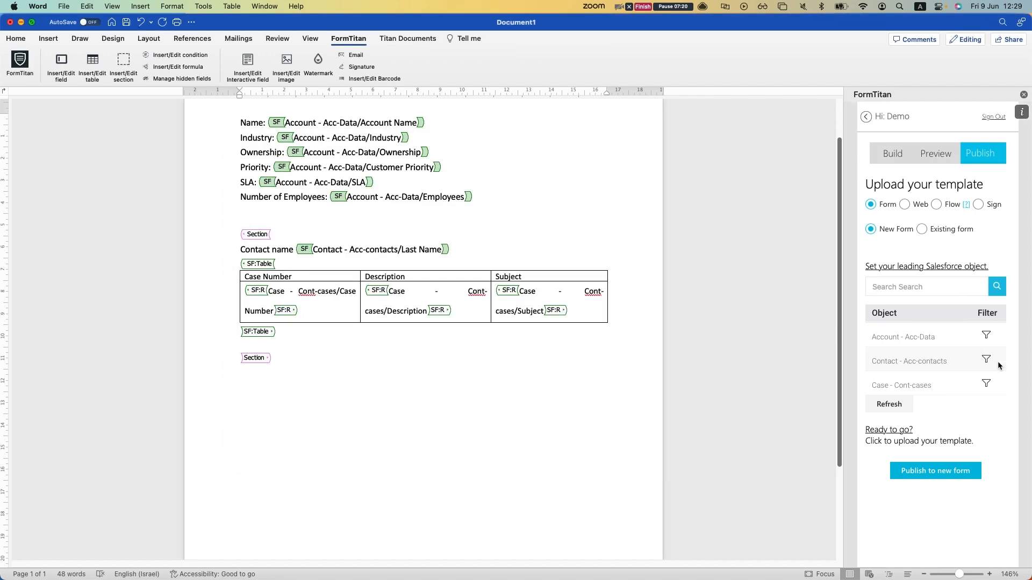
# Check the Contact - Acc-contacts publish filter's condition and value options, and close it without changing the matching.
pyautogui.click(986, 359)
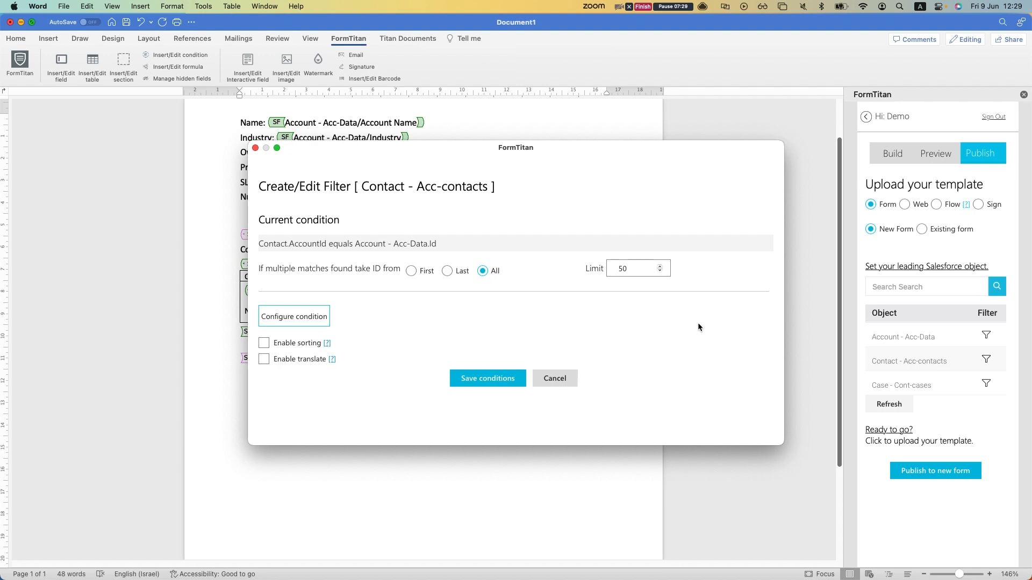
pyautogui.click(322, 317)
pyautogui.click(529, 217)
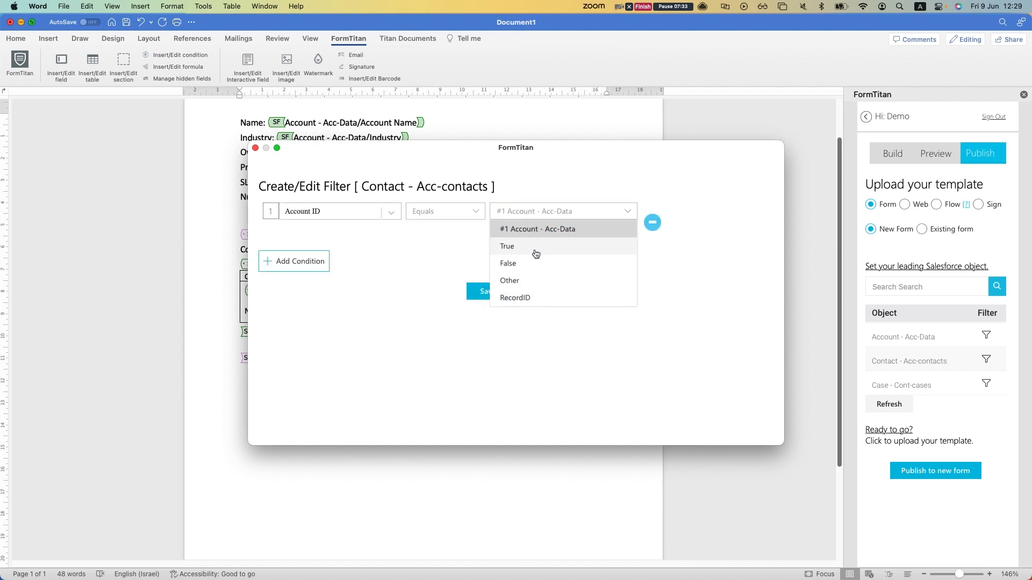
pyautogui.click(431, 279)
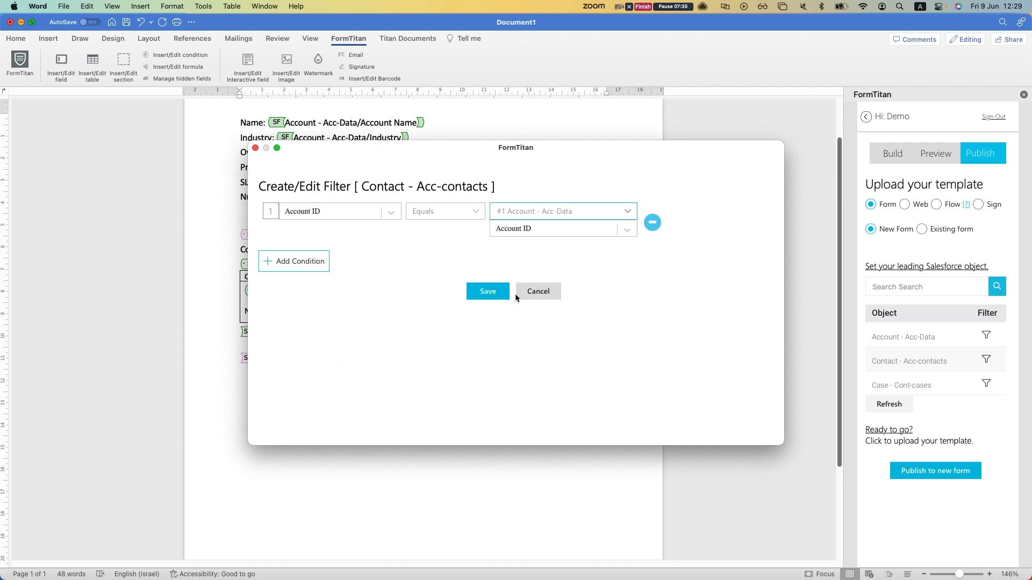
pyautogui.click(486, 291)
pyautogui.click(555, 375)
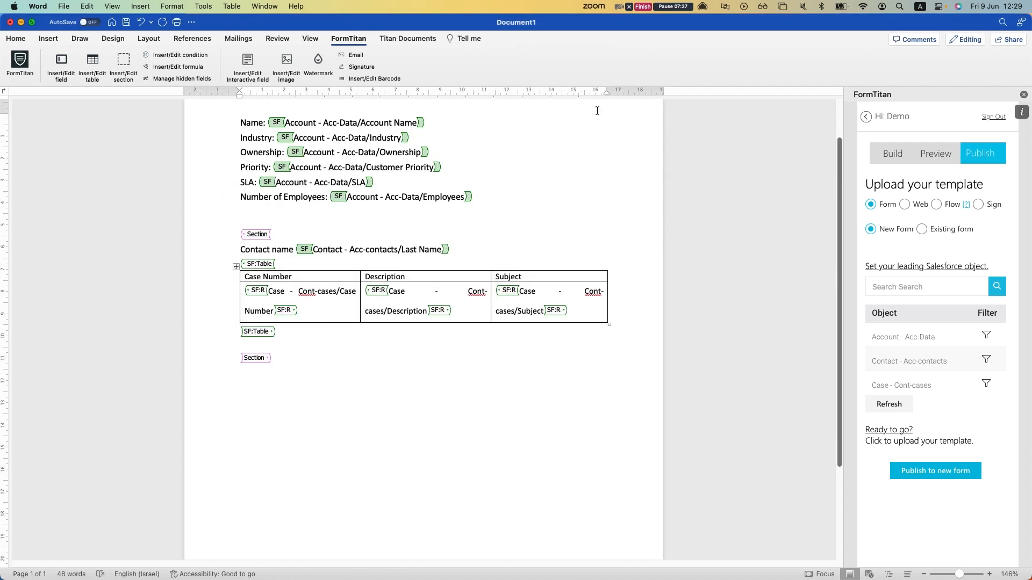